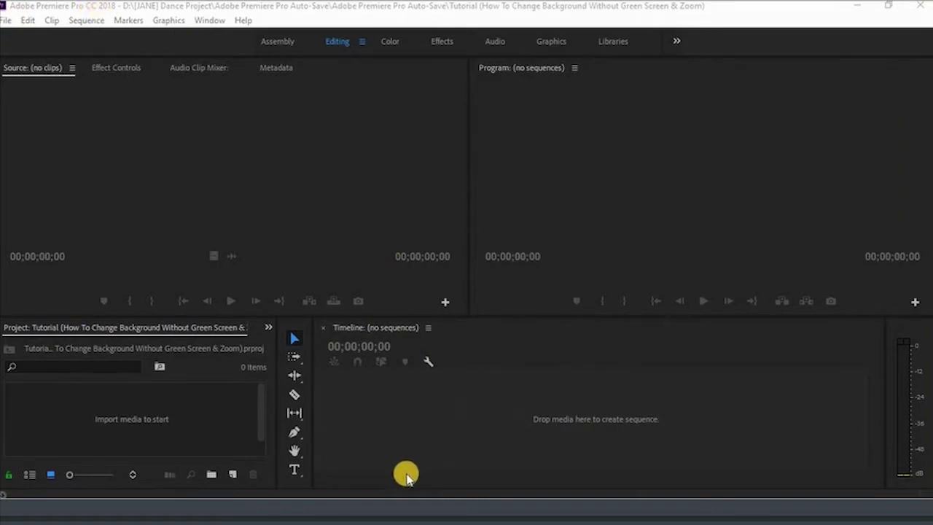
Import the image 20201107_193656146 and the video video_20201119_162308 from New folder into the project
mouse_move(385, 512)
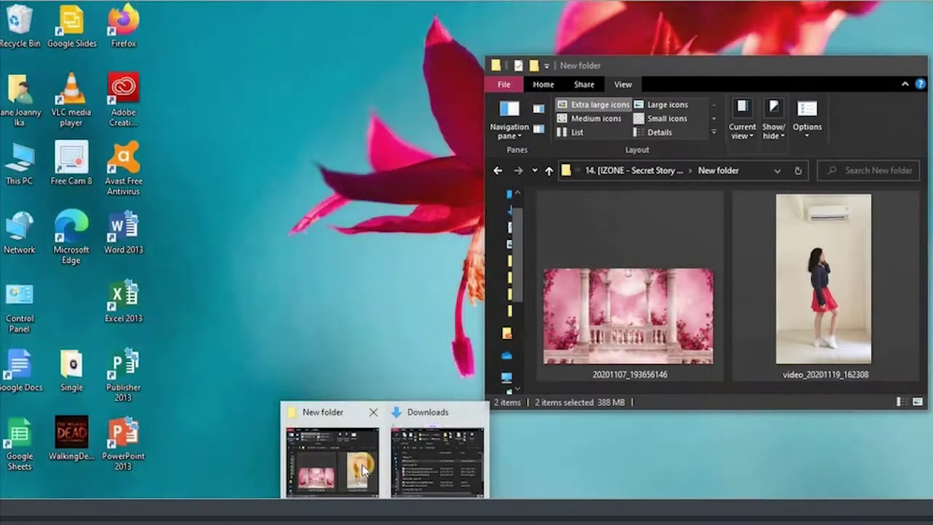
left_click(364, 470)
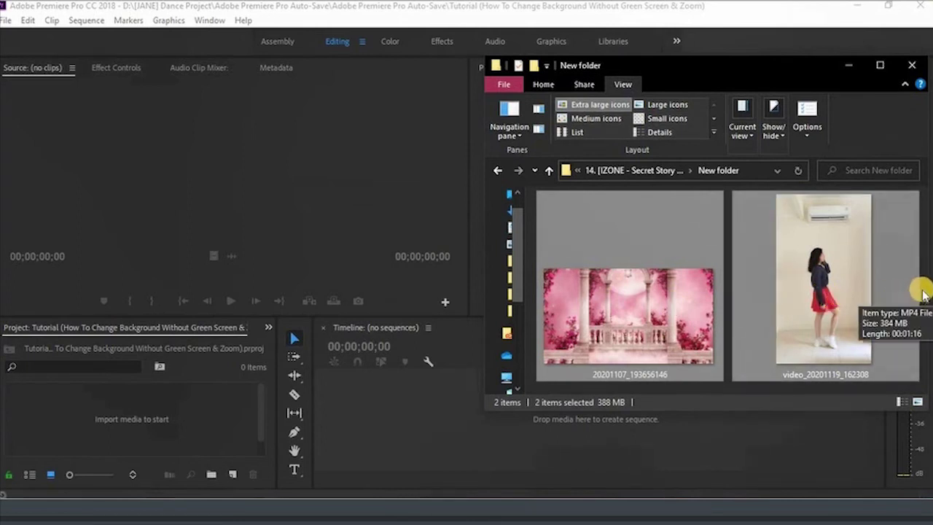
left_click_drag(921, 293, 619, 300)
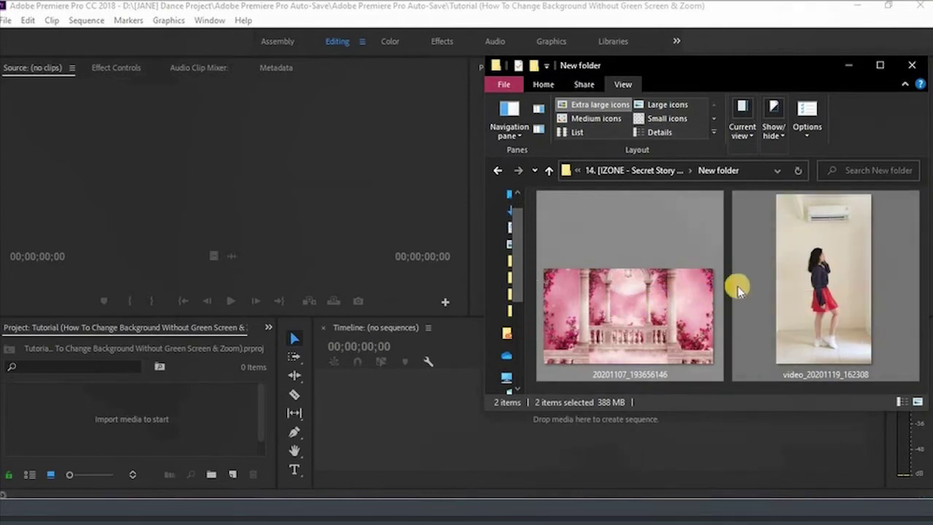
left_click_drag(738, 286, 179, 410)
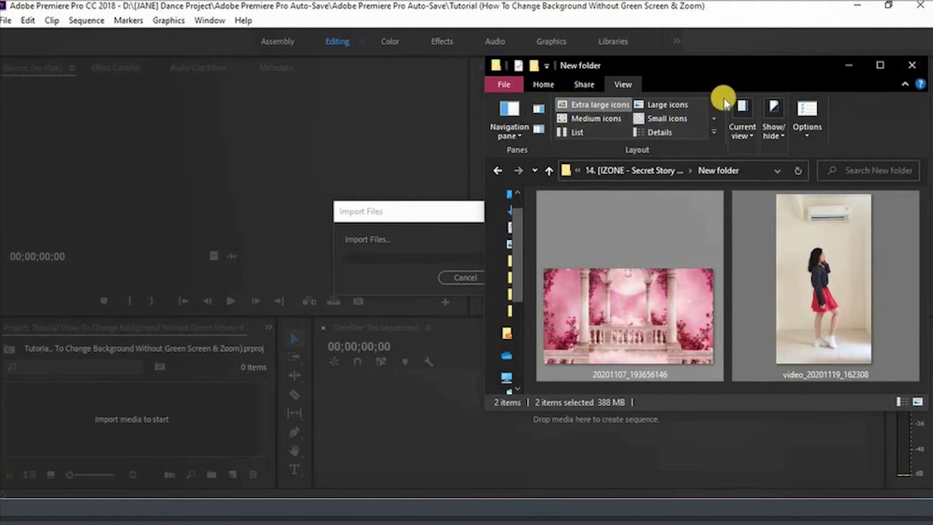
left_click(432, 247)
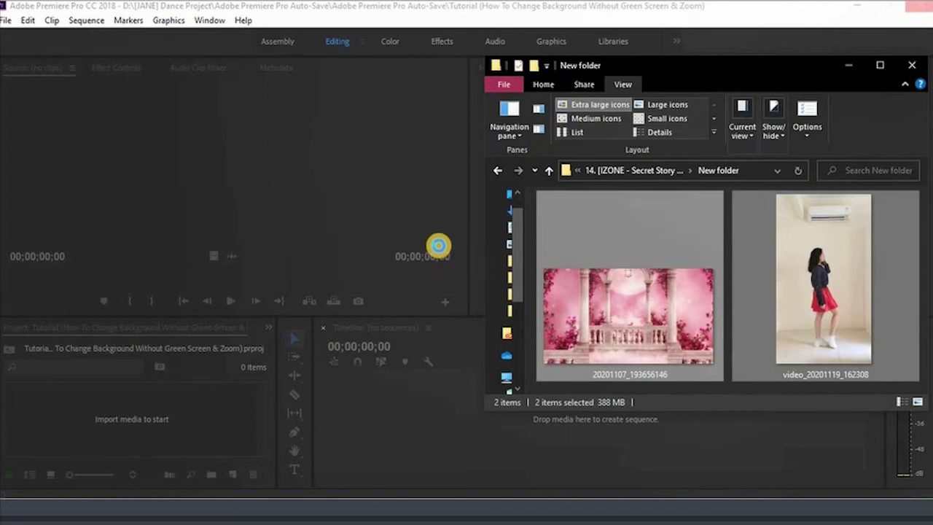
left_click(446, 244)
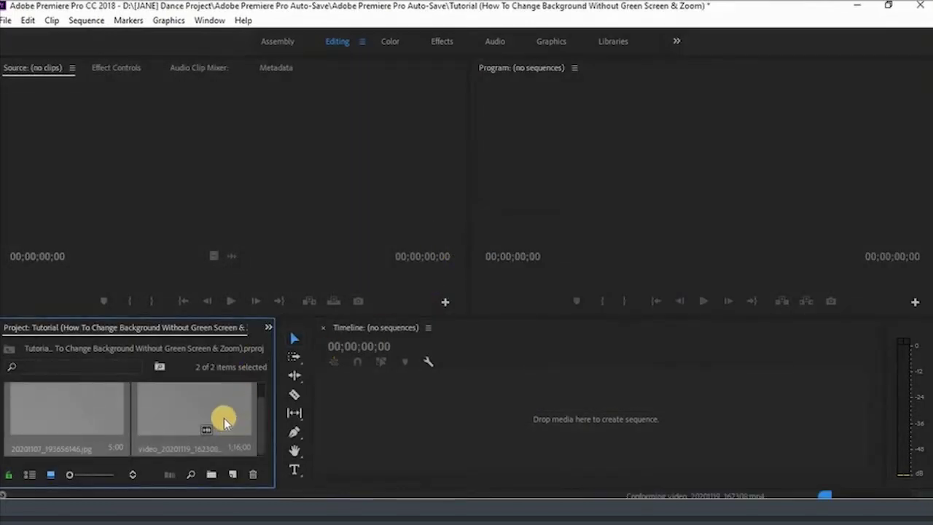
Open video_20201119_162308.mp4 from the project media in the Source monitor
scroll(264, 406, "up", 1)
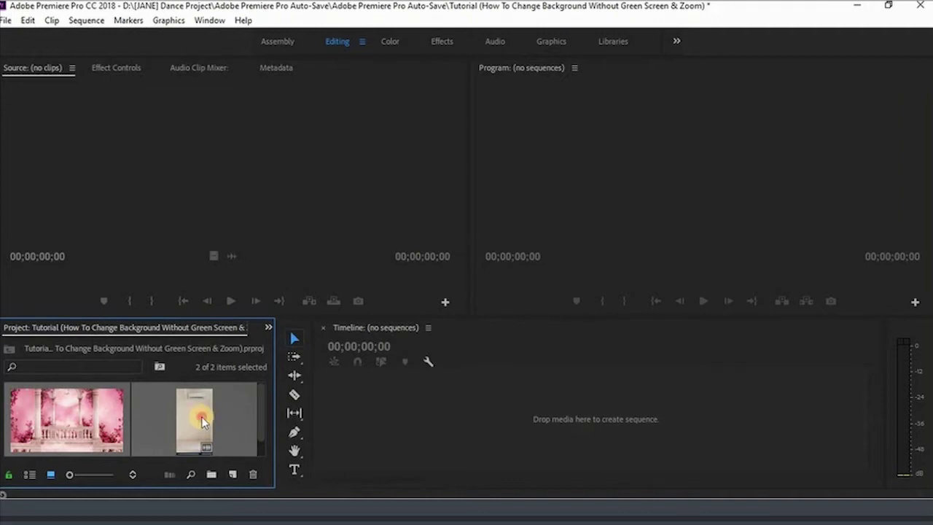
left_click_drag(200, 416, 365, 416)
left_click(165, 428)
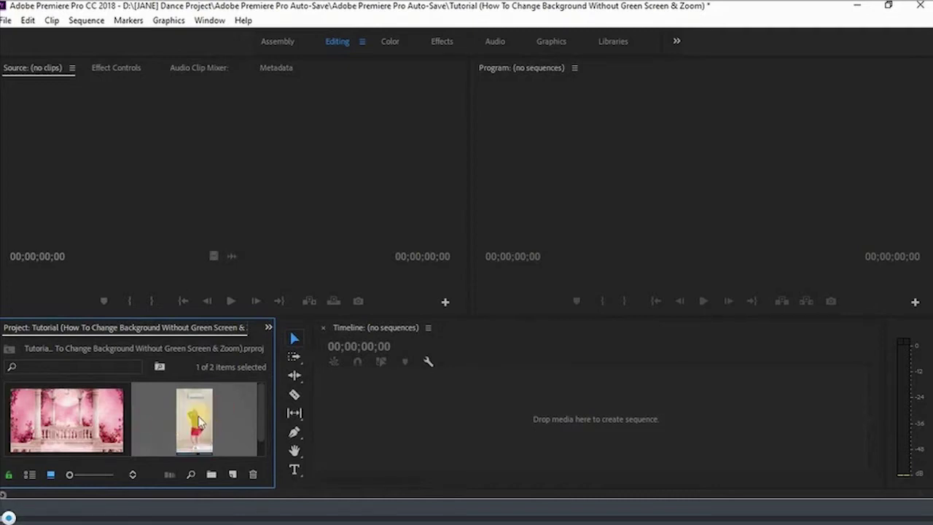
double_click(194, 423)
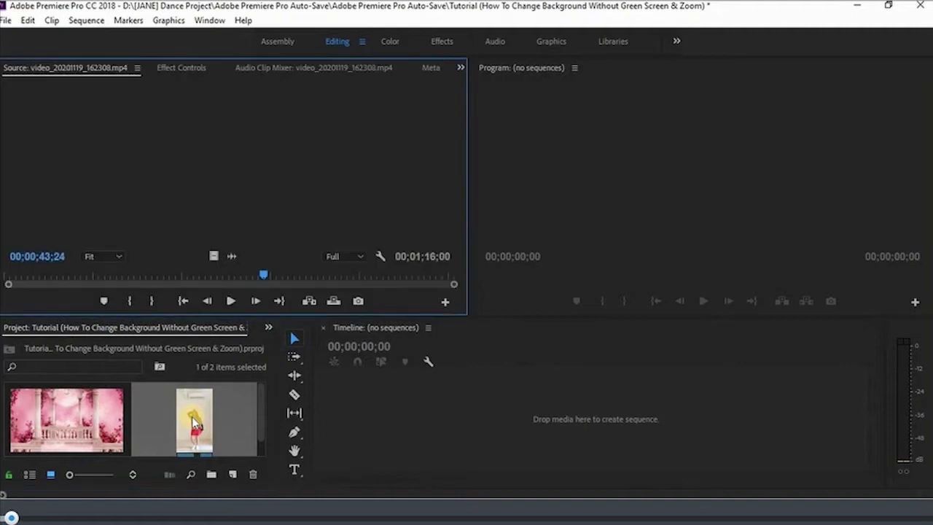
Find the start of the dance in the source video and mark the In point at 00;00;09;18
left_click(183, 300)
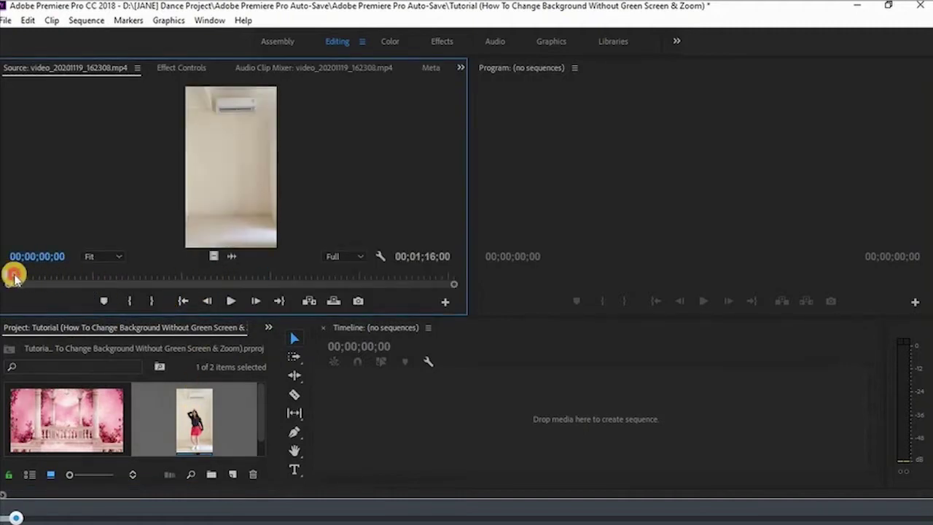
left_click_drag(15, 274, 41, 277)
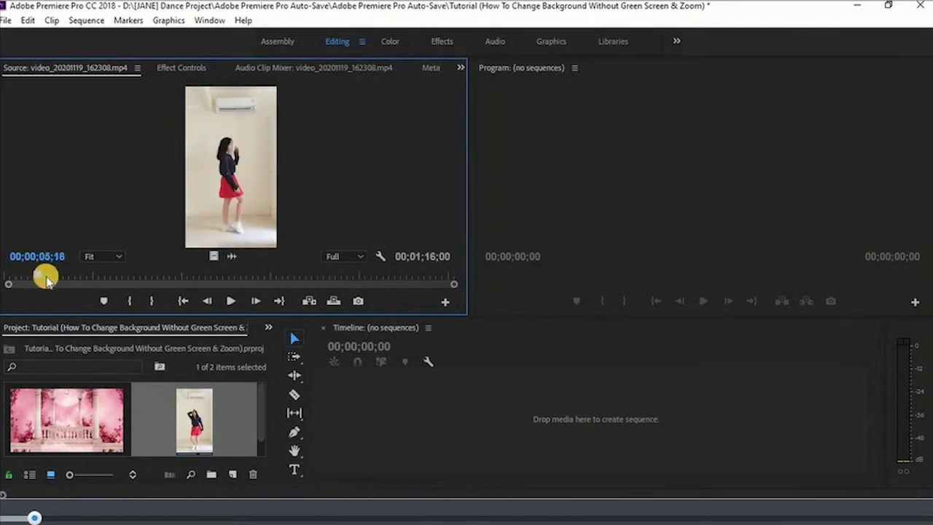
left_click(224, 305)
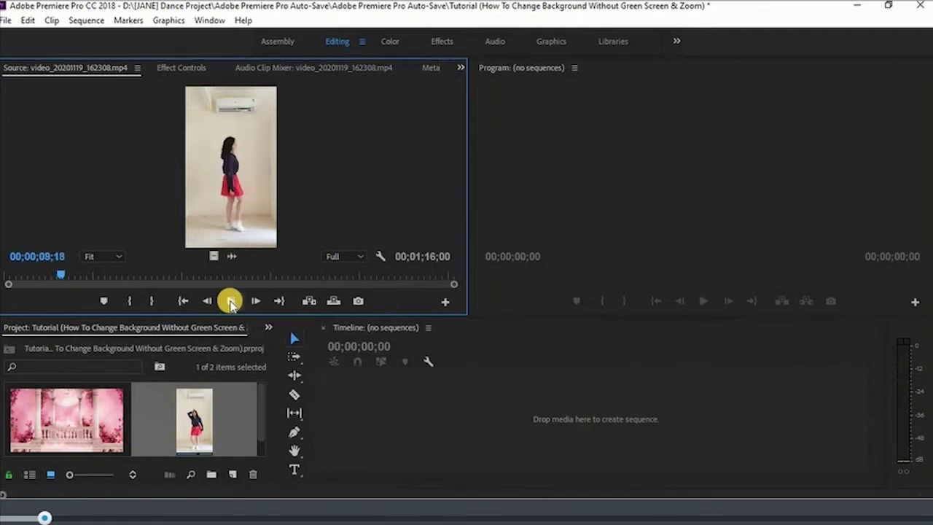
left_click(230, 301)
left_click(129, 301)
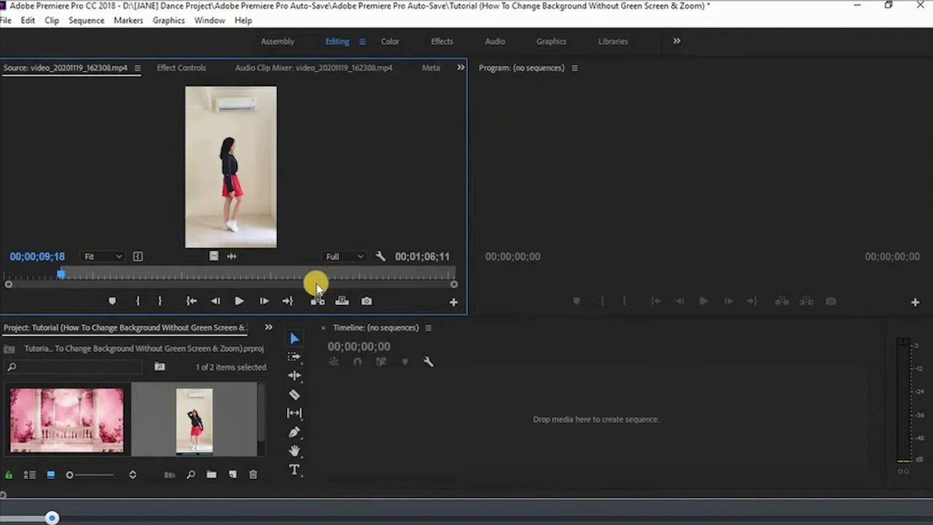
Mark the source video's Out point at 00;01;11;06, near the end of the dance
left_click_drag(390, 281, 424, 284)
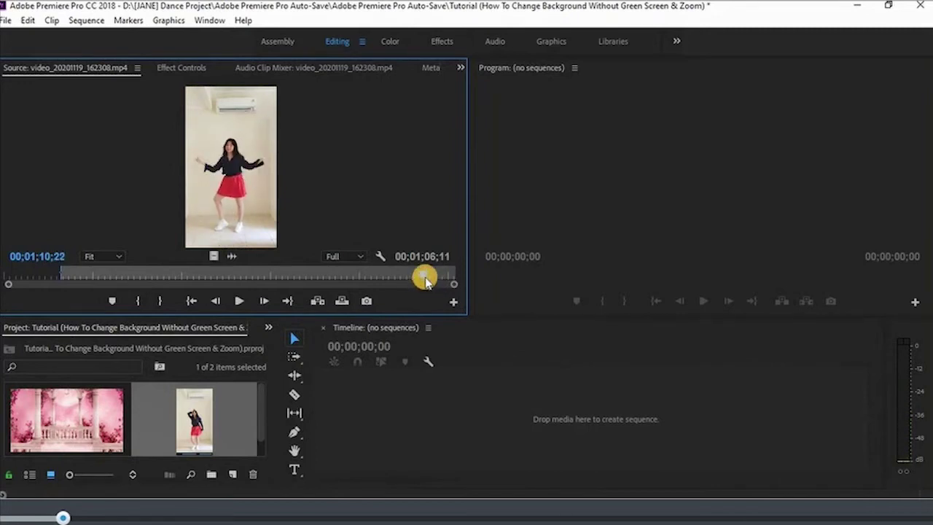
left_click_drag(426, 282, 431, 282)
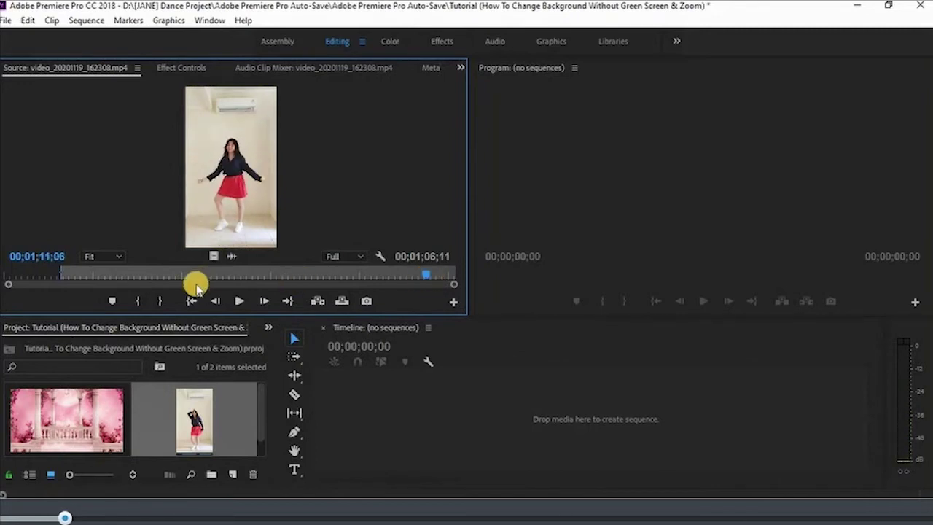
left_click(161, 299)
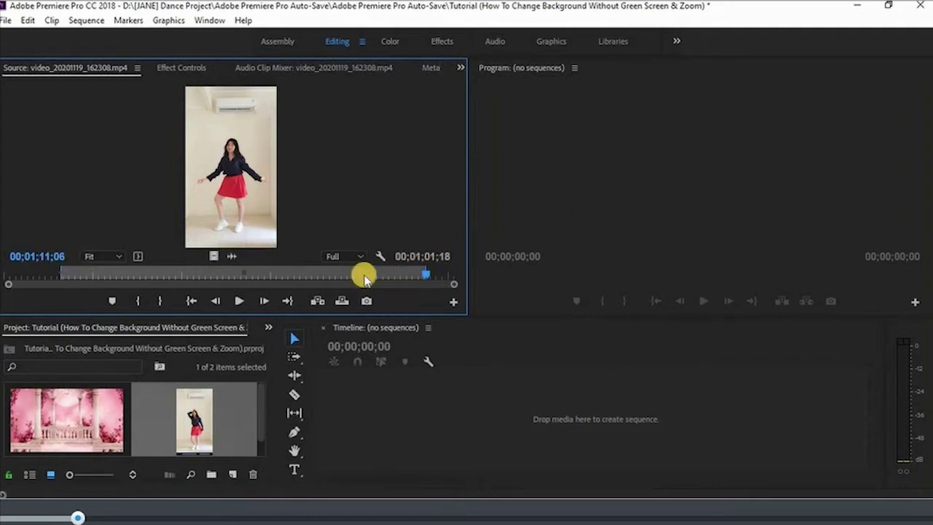
Create a sequence from the trimmed dance video and move its video clip up to track V2
left_click_drag(197, 417, 364, 416)
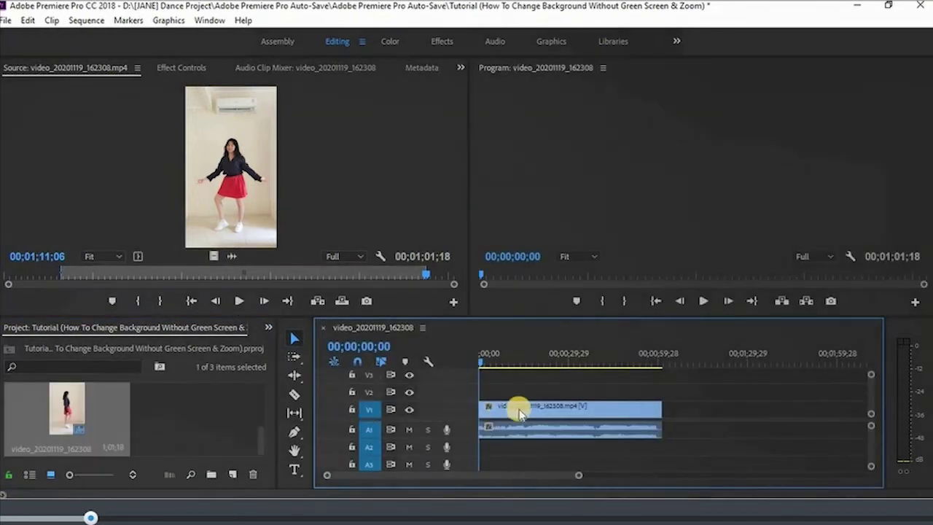
left_click(530, 412)
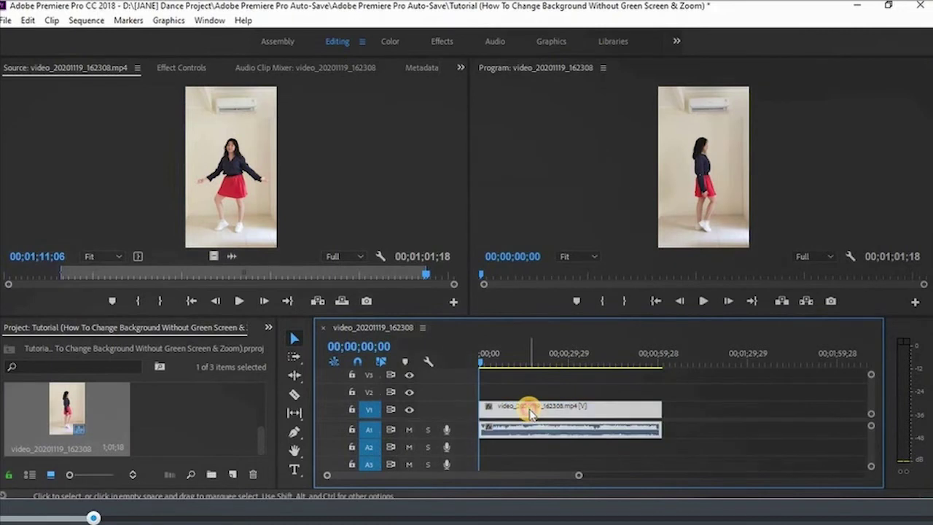
left_click_drag(528, 408, 529, 401)
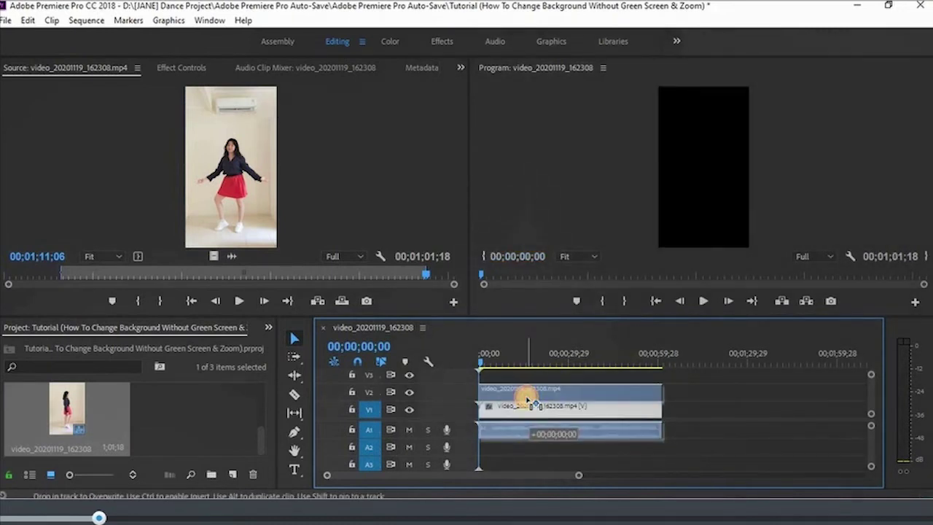
left_click_drag(527, 401, 526, 400)
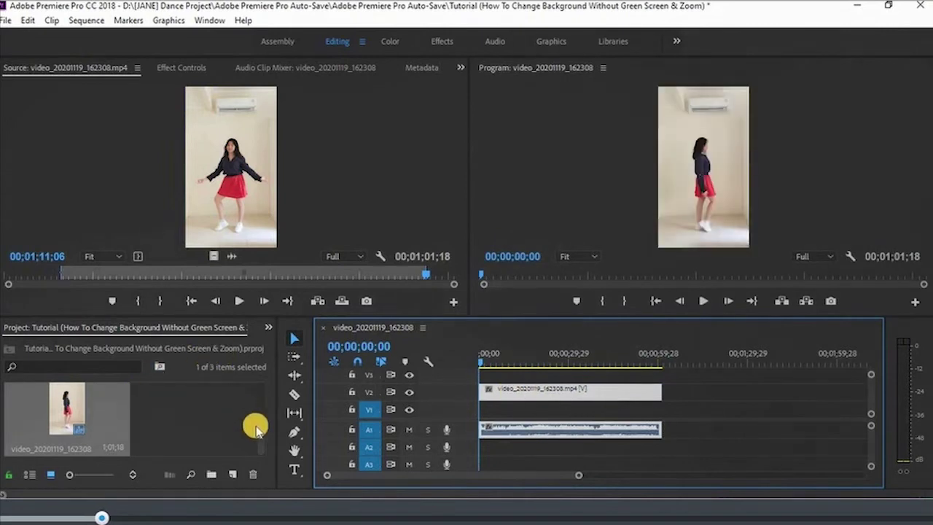
Place the pink background image 20201107_193656146.jpg at the start of track V1 and extend it to the end of the video
left_click_drag(259, 435, 256, 396)
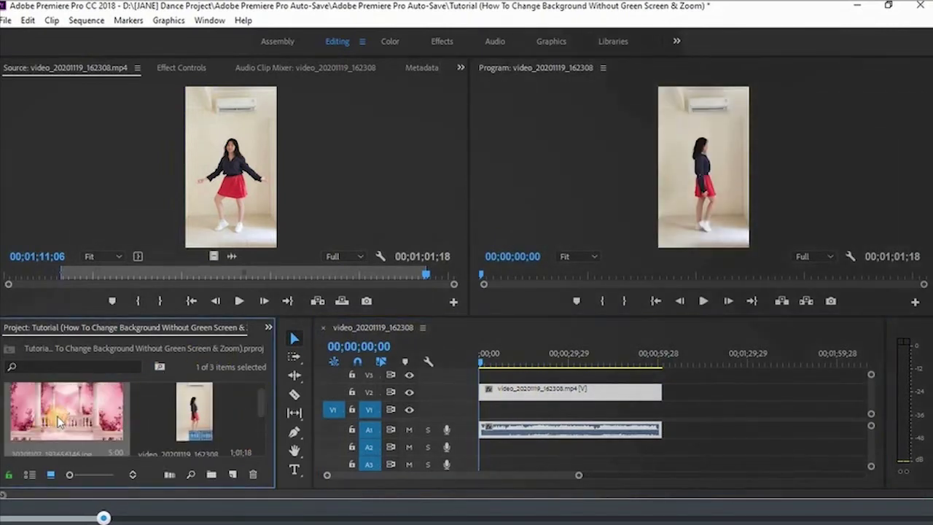
left_click_drag(72, 407, 481, 411)
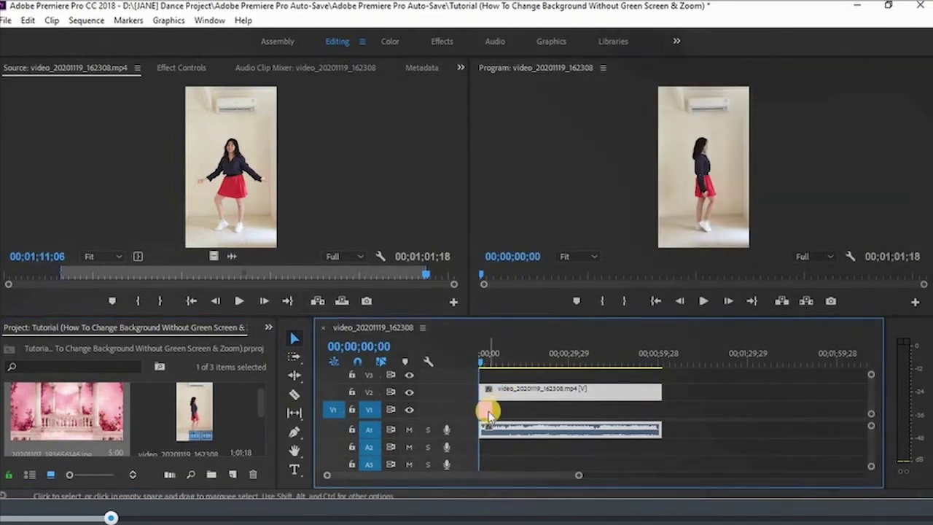
left_click(486, 412)
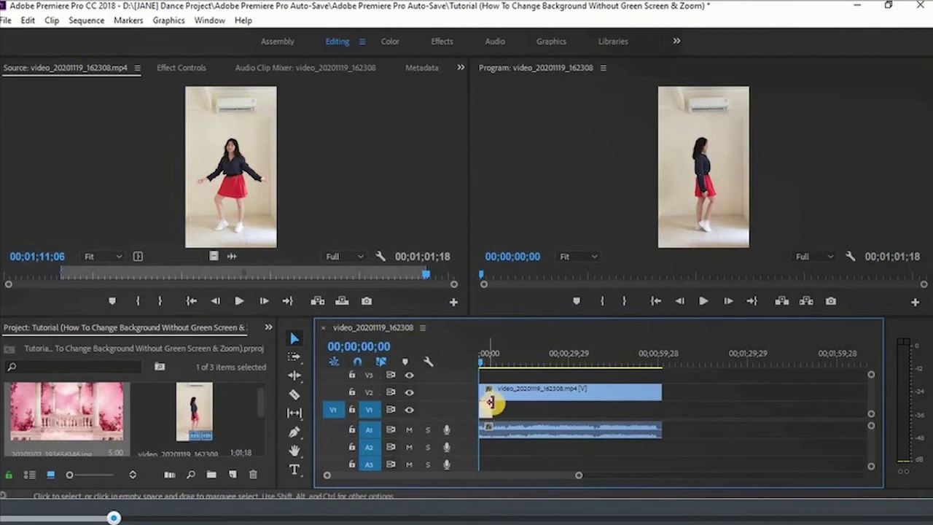
mouse_move(486, 416)
left_mouse_down()
mouse_move(488, 406)
mouse_move(486, 419)
left_mouse_up()
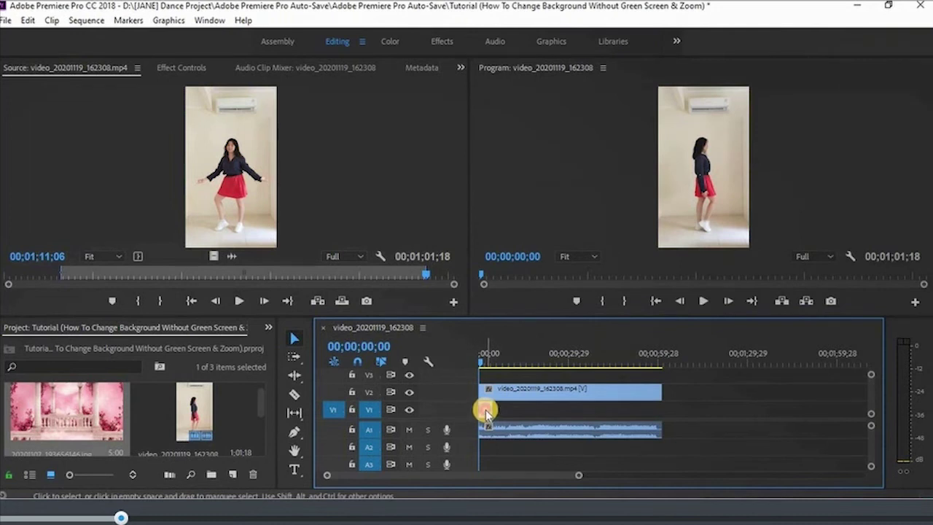
left_click_drag(487, 413, 655, 428)
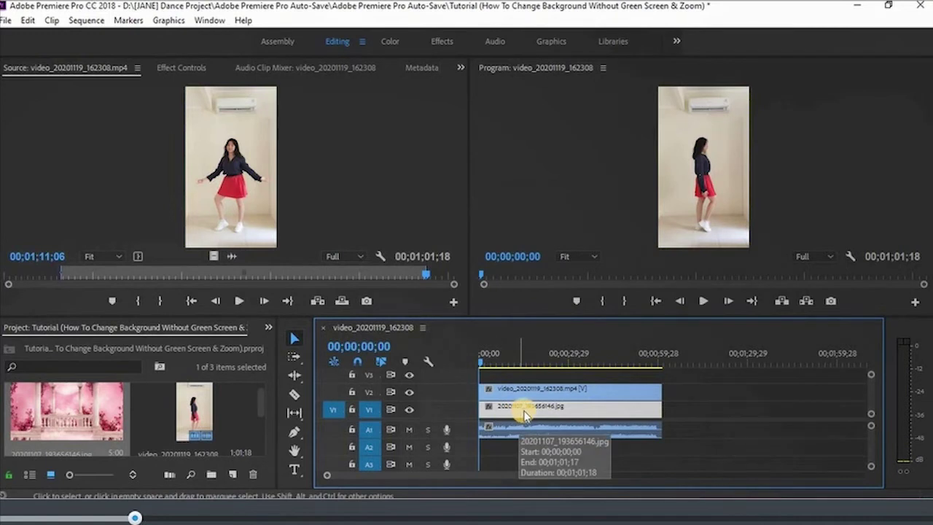
Find the Ultra Key effect and apply it to the dance video clip on track V2
left_click(540, 391)
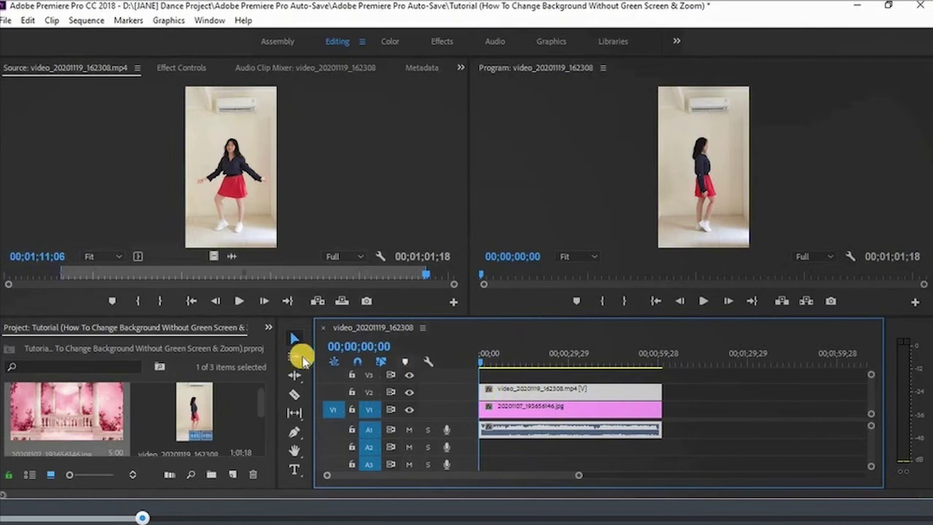
left_click(270, 330)
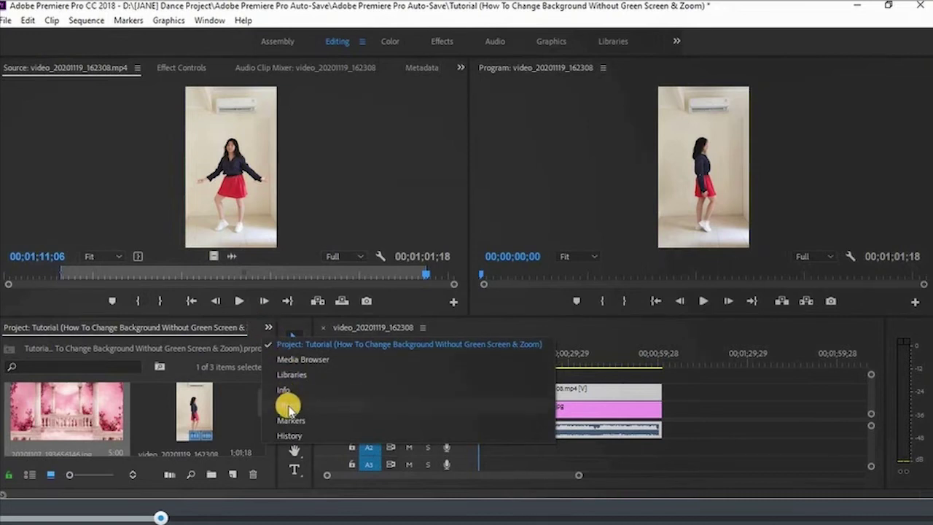
left_click(289, 405)
left_click(96, 345)
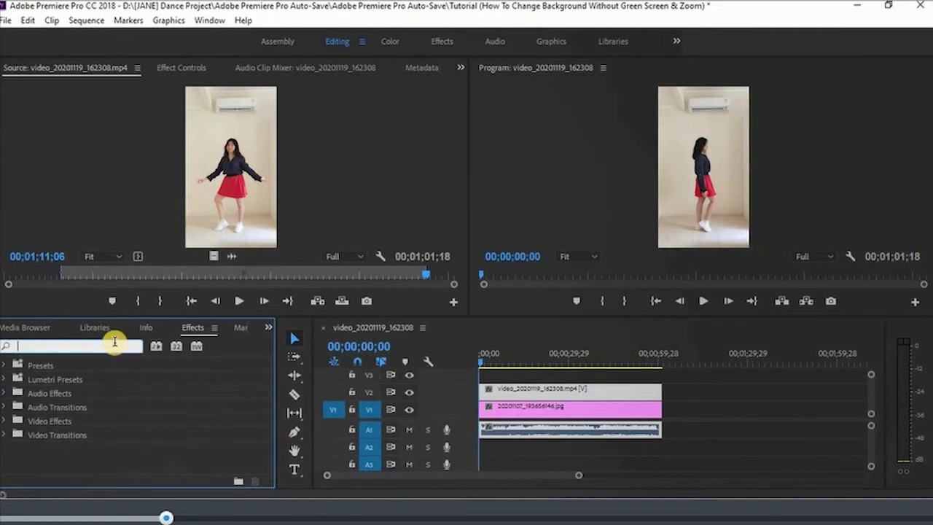
type("u")
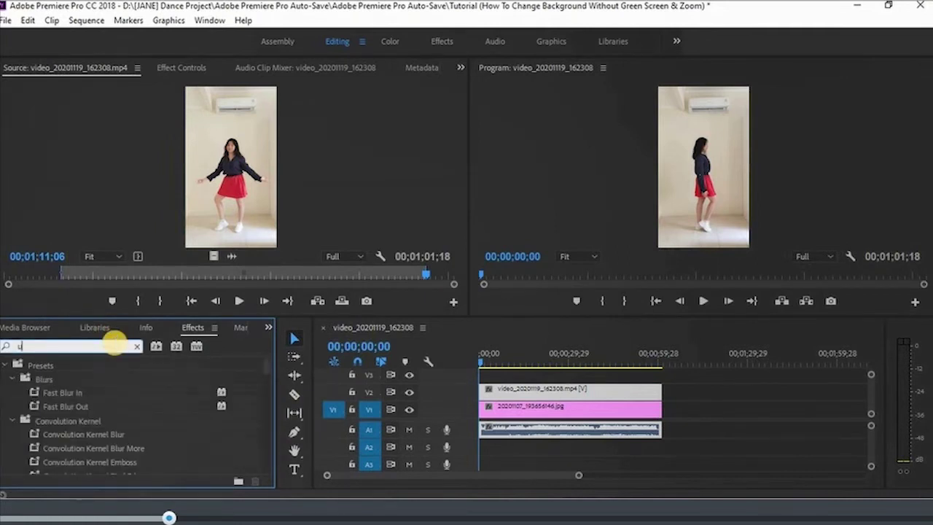
type("ltra key")
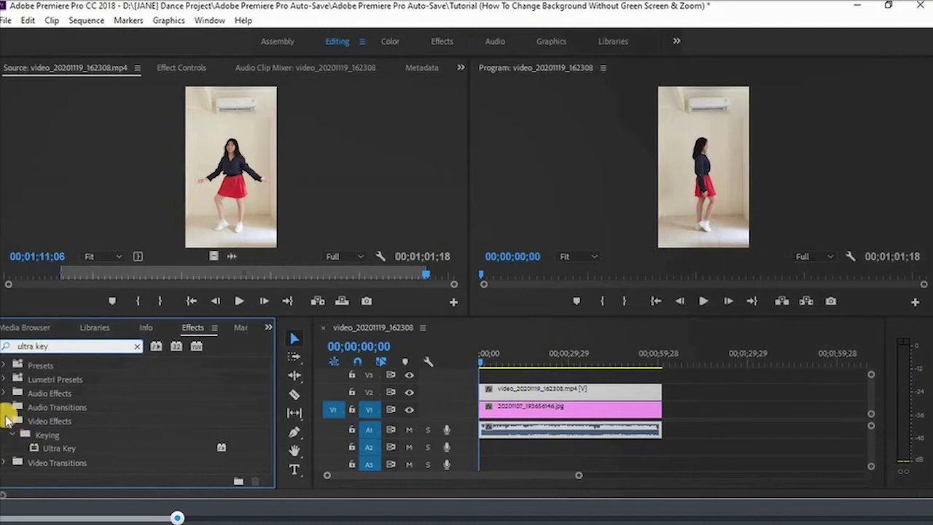
left_click(46, 447)
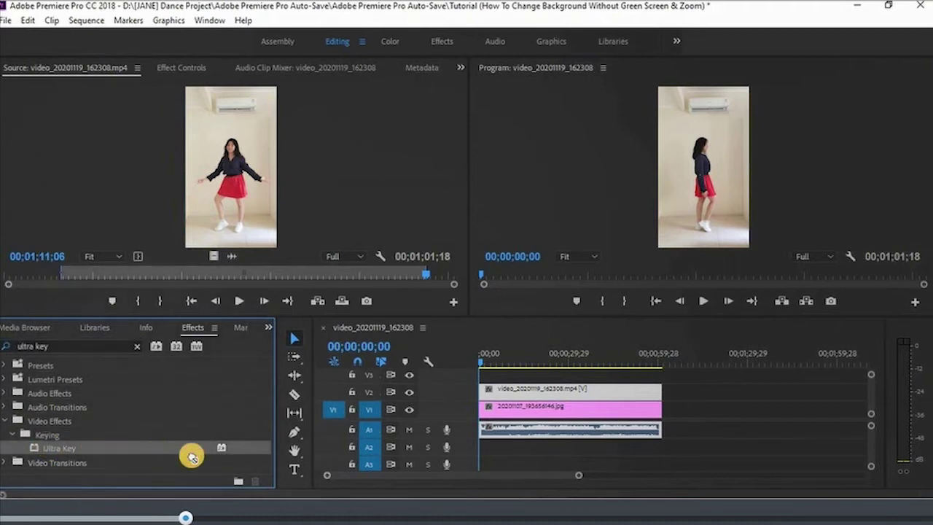
left_click_drag(192, 458, 521, 394)
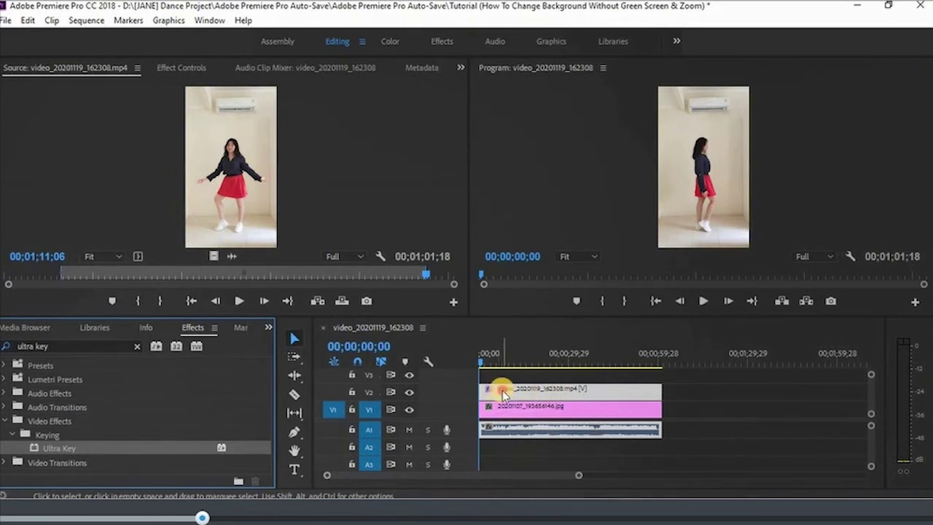
Select the dance video clip on track V2 and open the Effect Controls
left_click(504, 390)
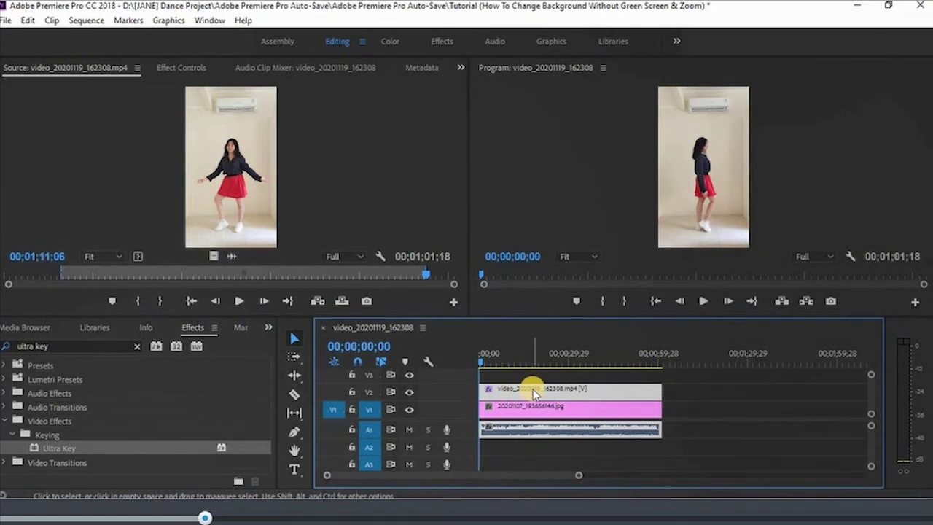
left_click(462, 68)
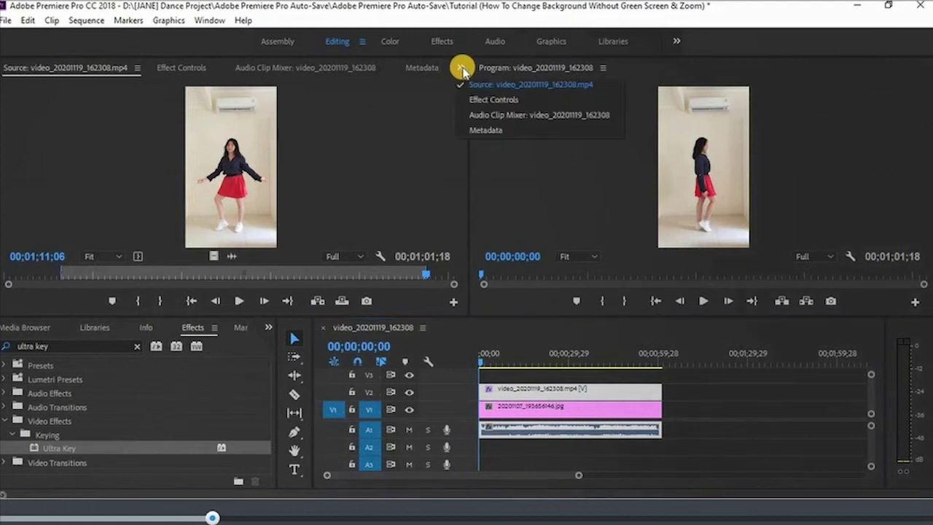
left_click(501, 103)
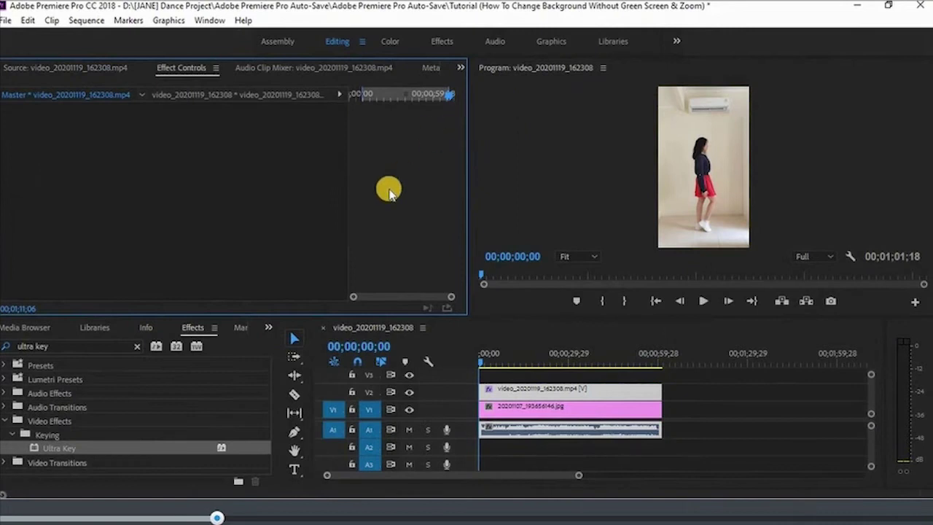
Reopen the Effect Controls of the dance video clip and sample the wall beside the dancer as Ultra Key's key color
double_click(557, 389)
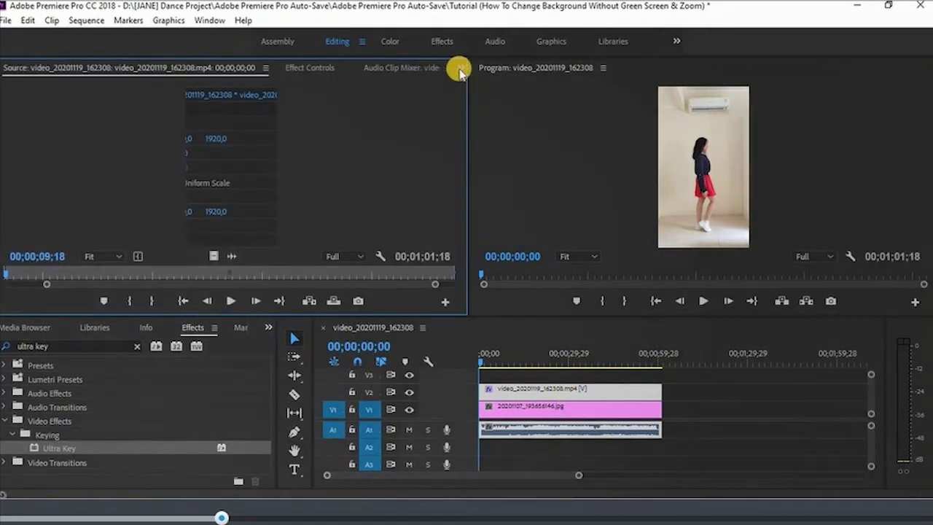
left_click(461, 67)
left_click(501, 100)
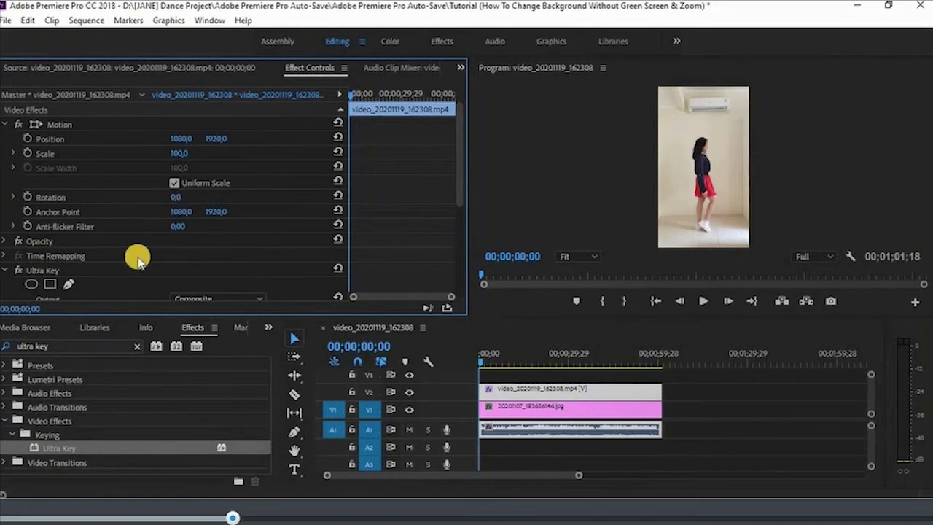
scroll(187, 222, "down", 2)
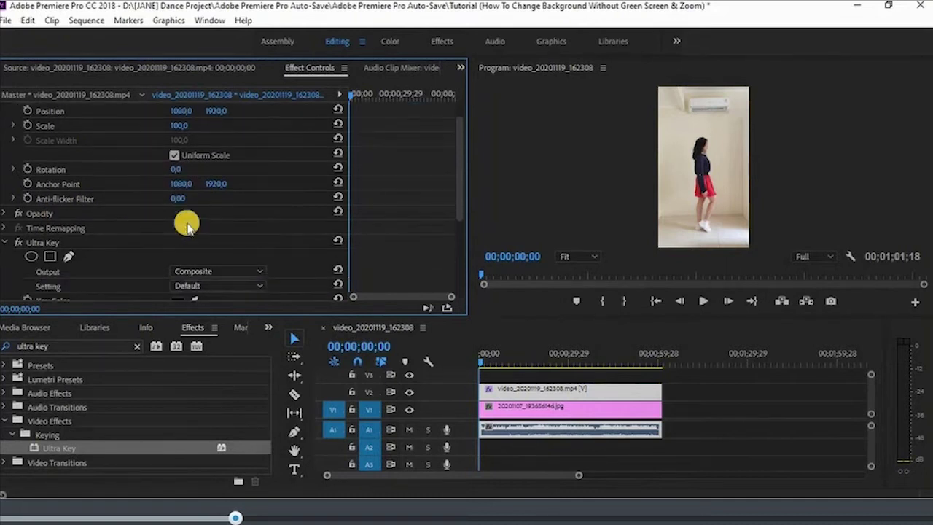
scroll(84, 247, "down", 3)
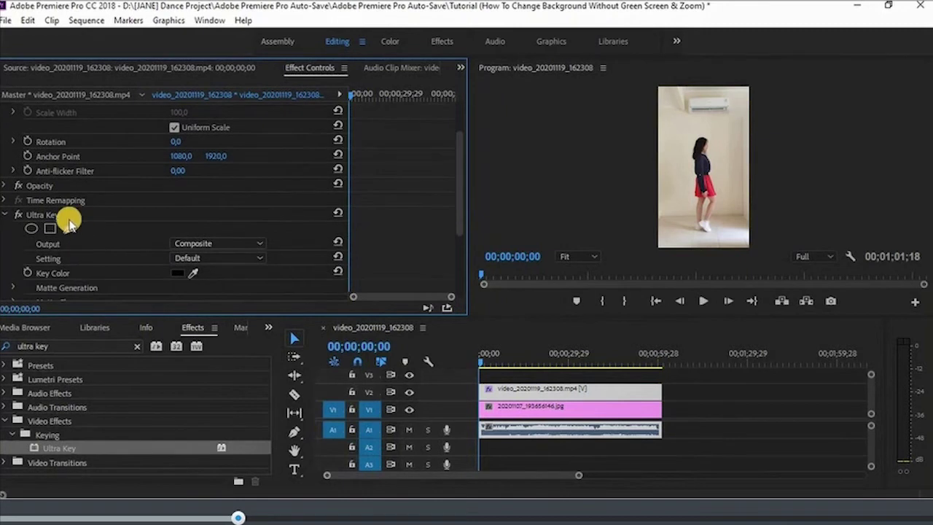
scroll(51, 248, "down", 1)
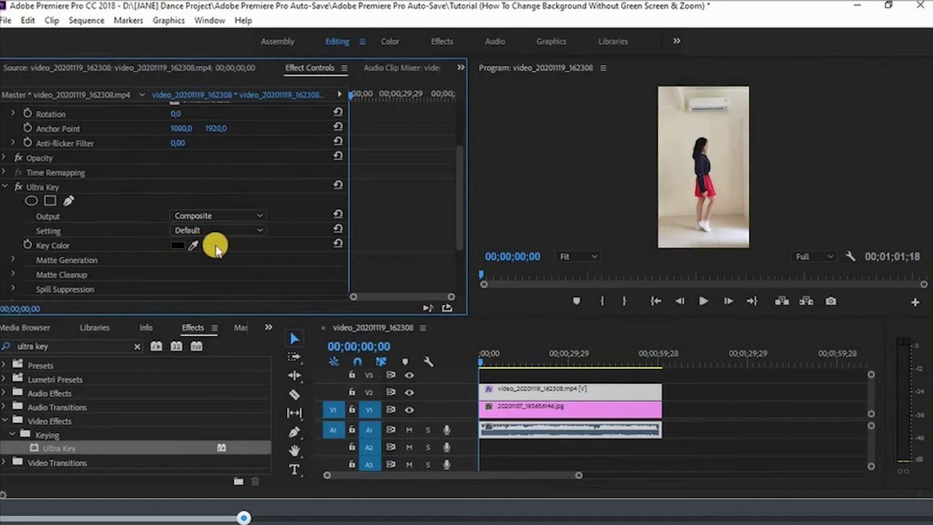
left_click(194, 243)
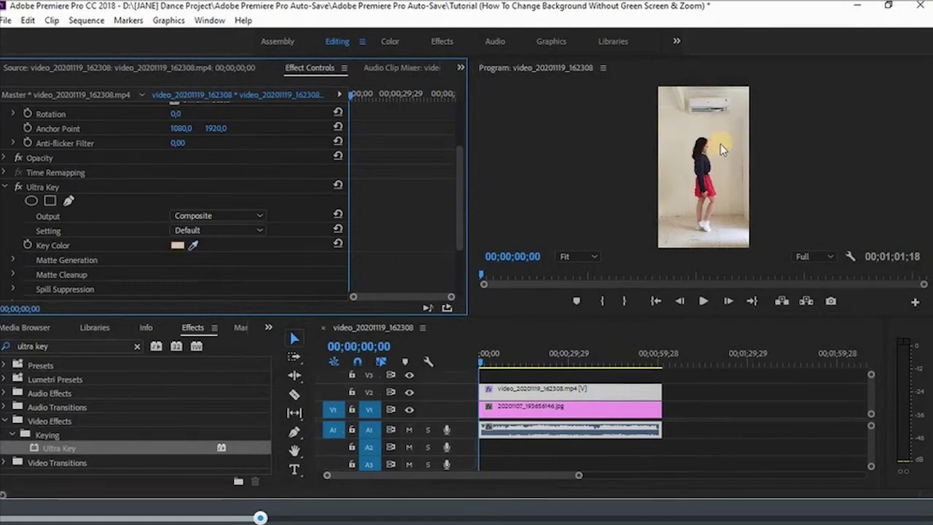
left_click(720, 145)
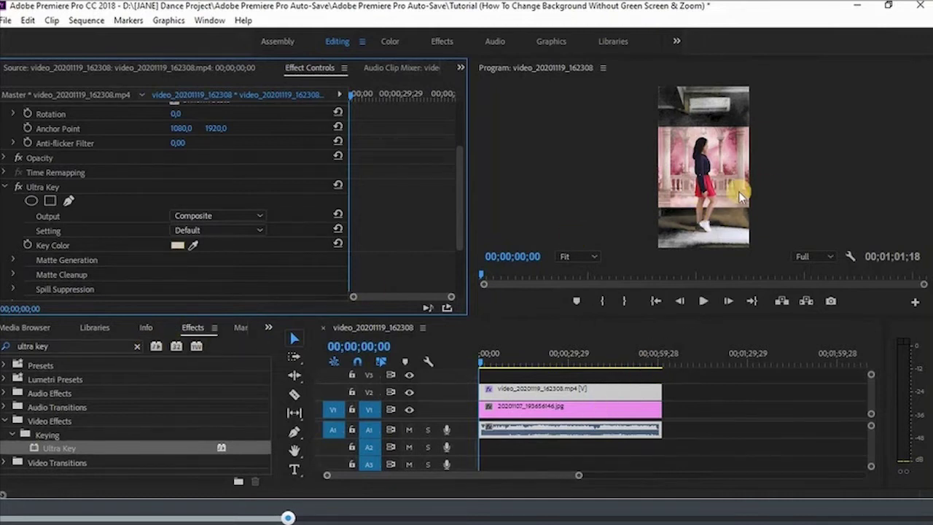
Scale the pink background image on track V1 to 205 so it fills the frame
left_click(594, 414)
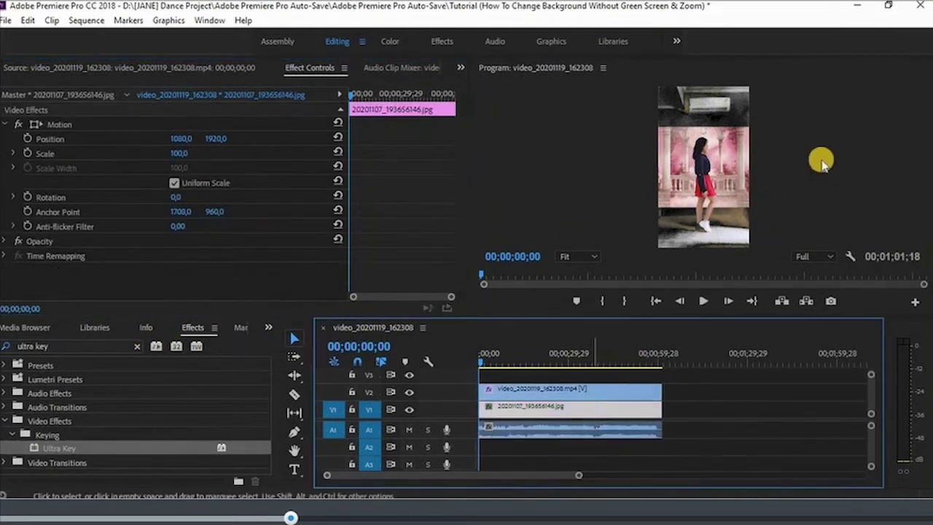
double_click(616, 412)
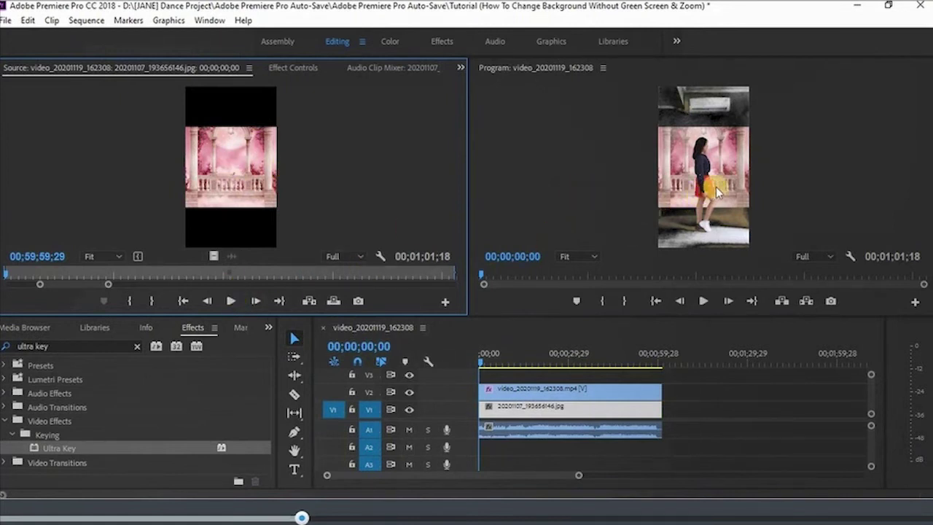
left_click(605, 407)
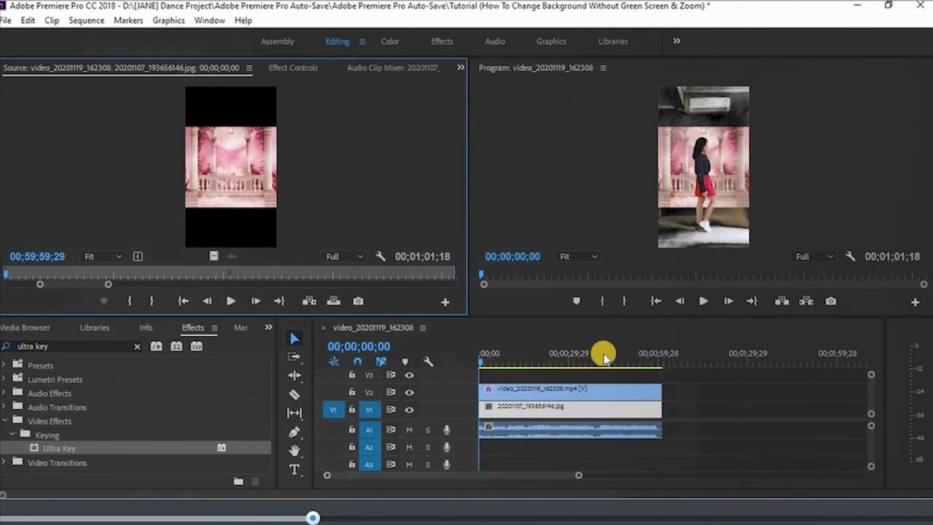
left_click(456, 68)
left_click(495, 100)
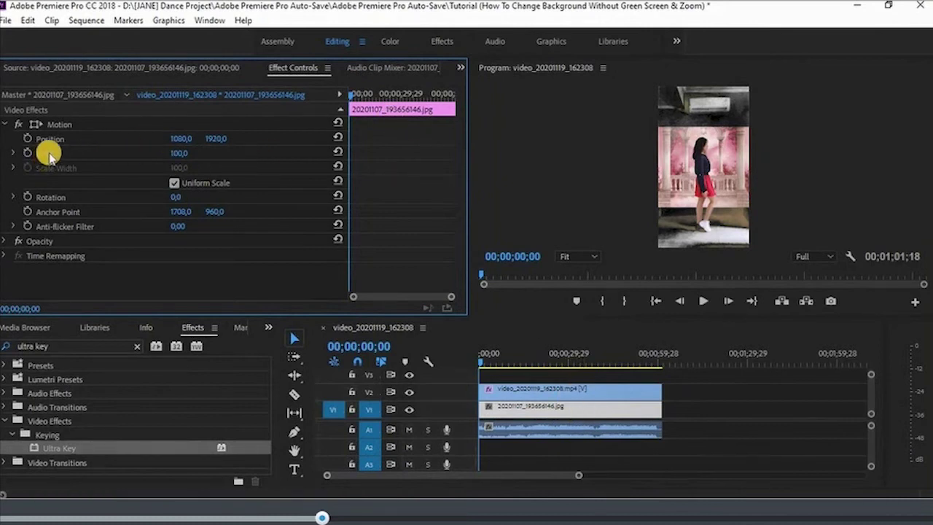
left_click(175, 153)
left_click_drag(175, 153, 241, 142)
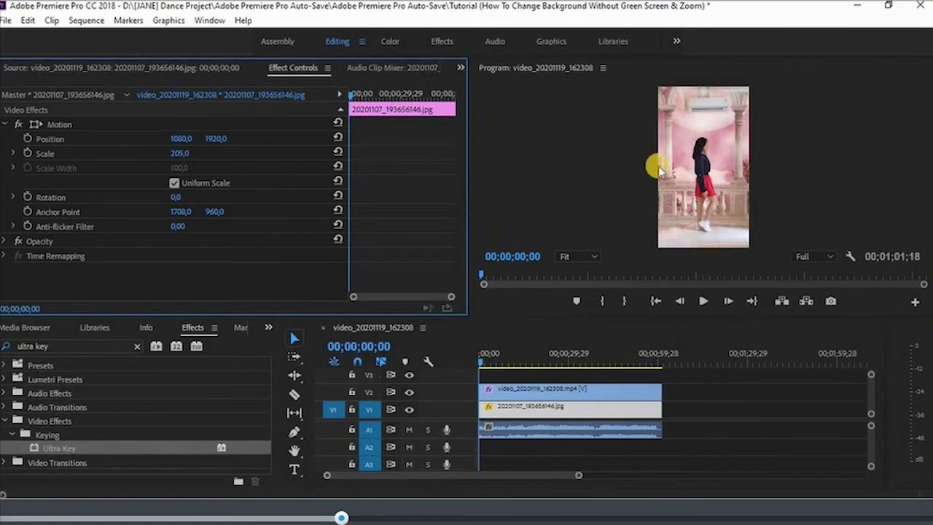
Change the Ultra Key setting of the dance video clip on track V2 to Aggressive
left_click(543, 388)
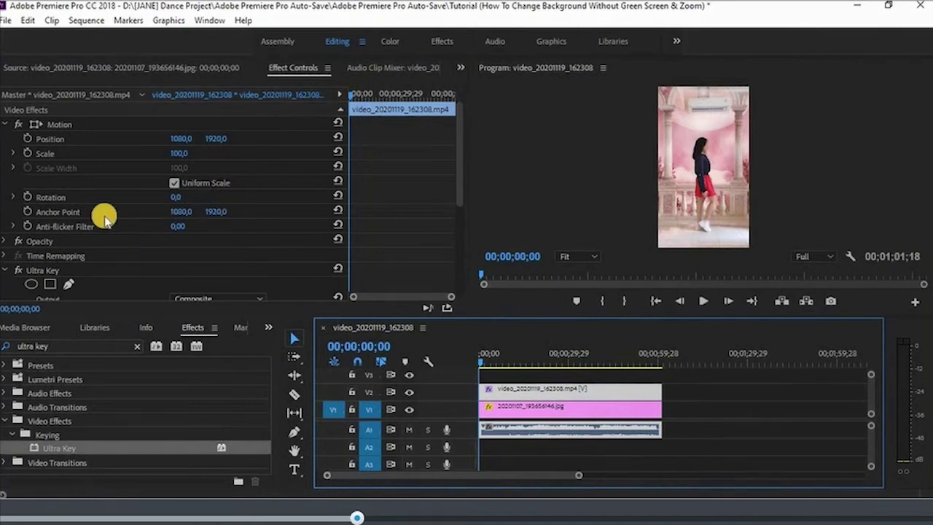
scroll(138, 257, "down", 3)
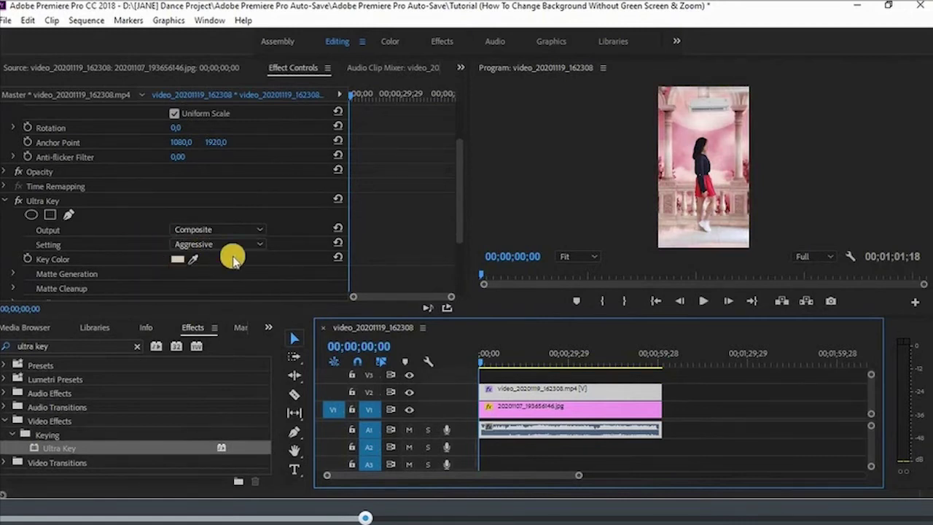
scroll(202, 263, "down", 1)
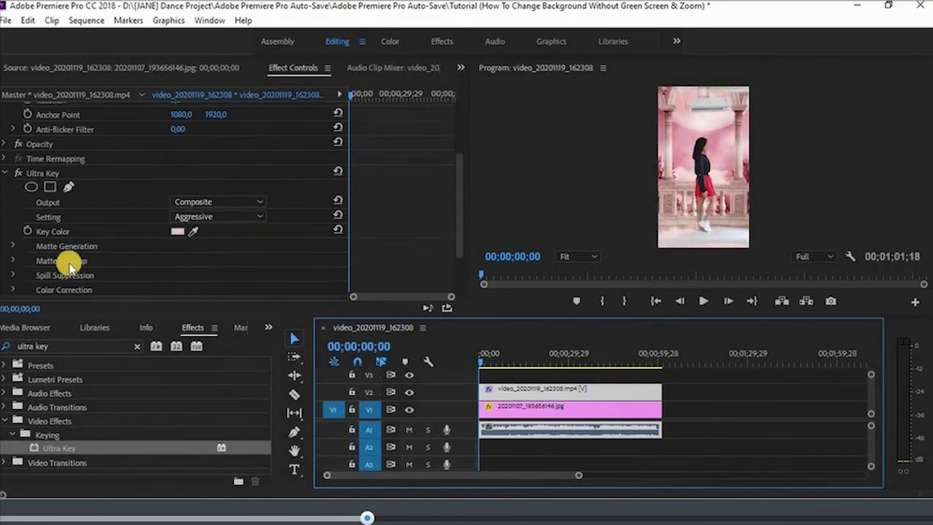
Set the Transparency in Ultra Key's Matte Generation to 74
left_click(13, 246)
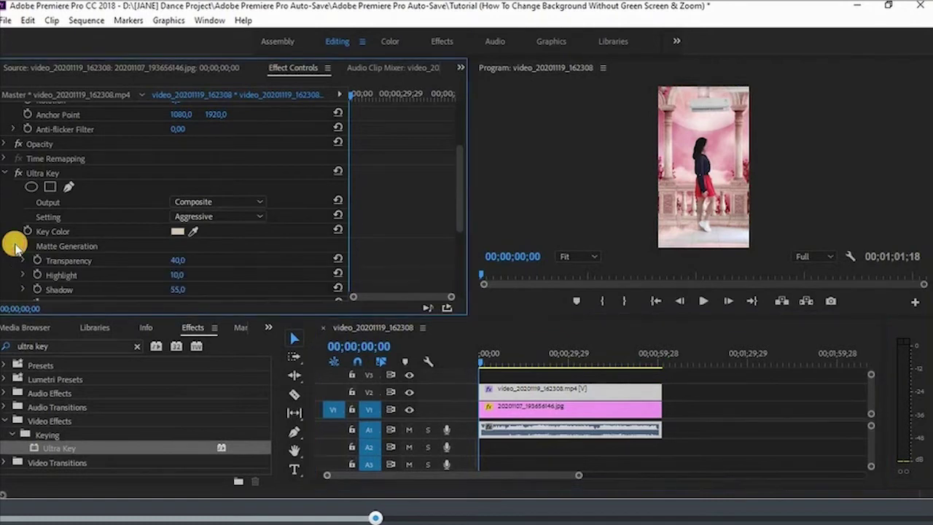
scroll(119, 258, "down", 2)
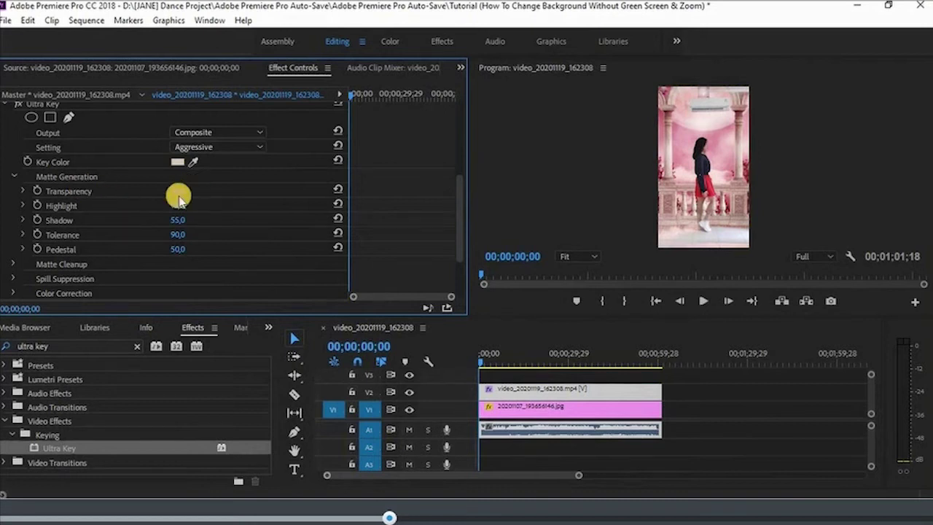
left_click_drag(182, 194, 112, 186)
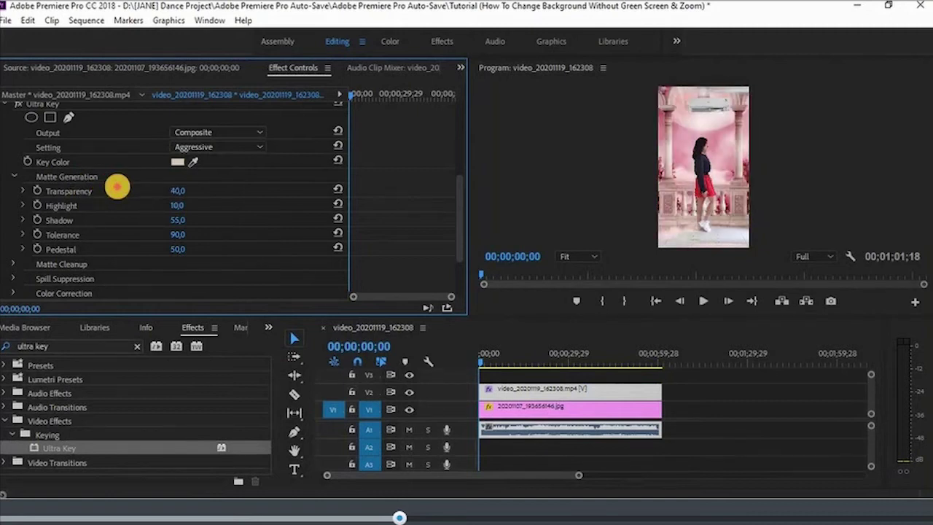
left_click_drag(117, 187, 118, 187)
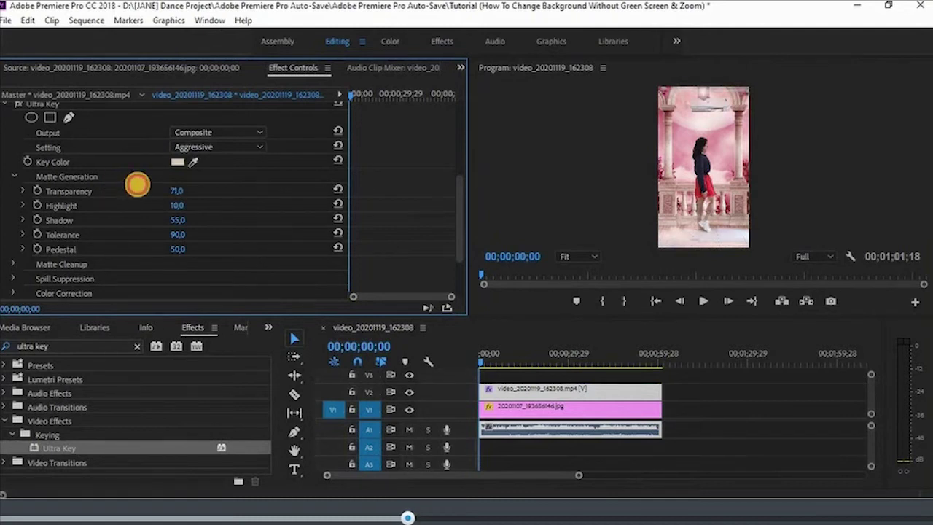
left_click_drag(137, 184, 194, 188)
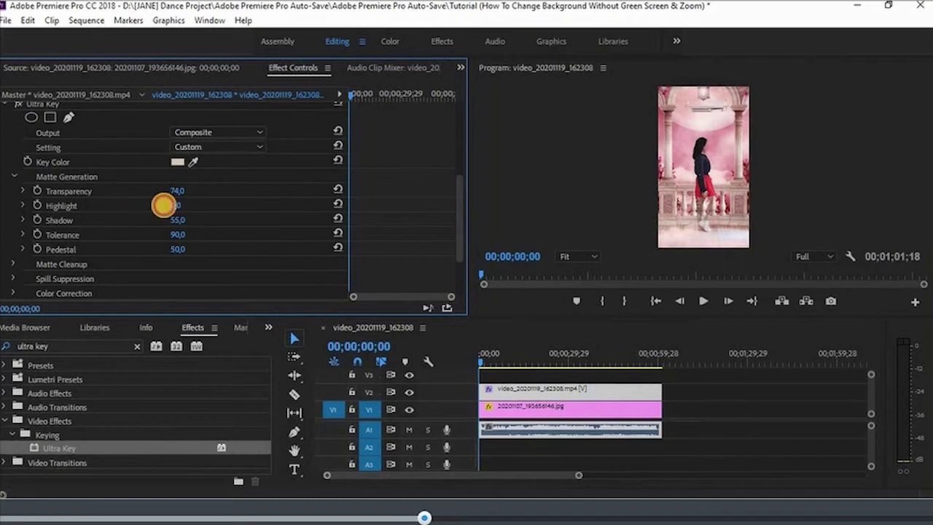
Set Ultra Key's Matte Generation Highlight to 0 and Shadow to 81
left_click_drag(171, 205, 29, 211)
left_click_drag(178, 218, 200, 226)
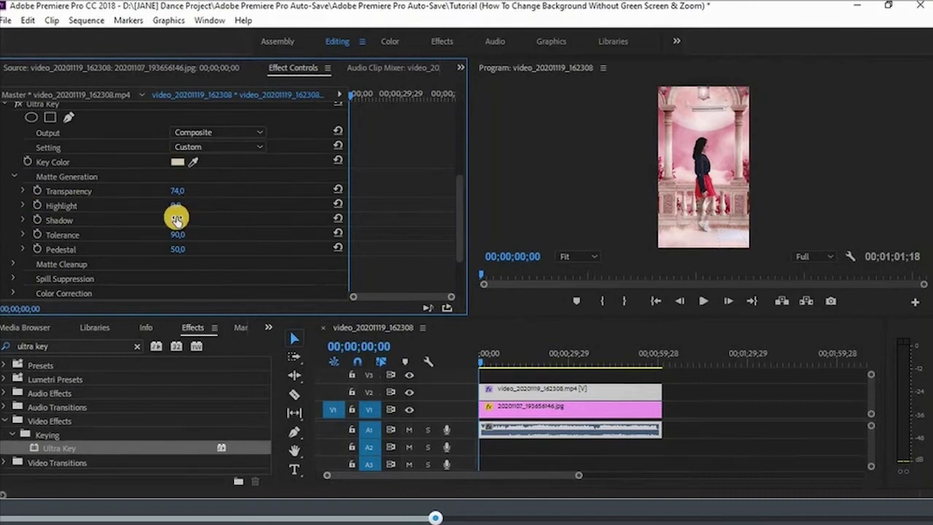
mouse_move(150, 226)
left_mouse_down()
mouse_move(114, 225)
mouse_move(159, 220)
left_mouse_up()
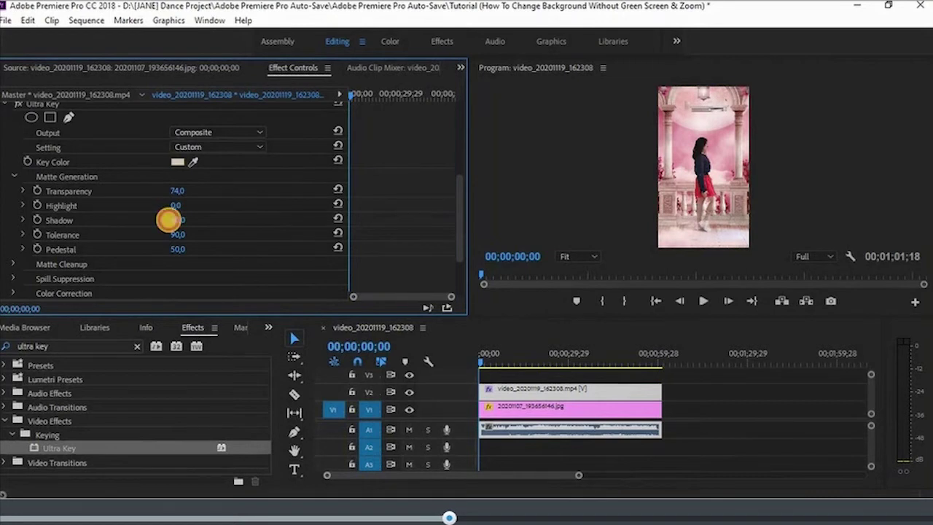
mouse_move(168, 219)
left_mouse_down()
mouse_move(187, 225)
mouse_move(167, 219)
left_mouse_up()
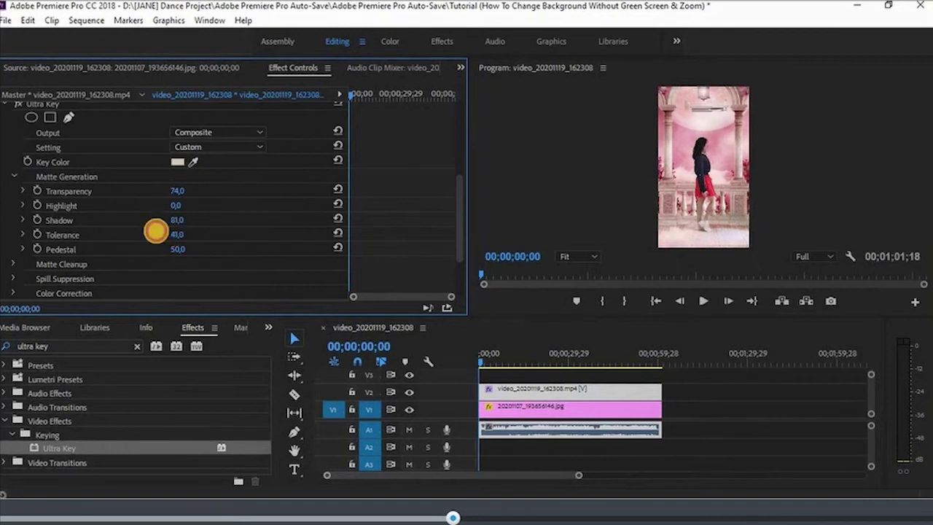
Set Ultra Key's Matte Generation Tolerance to 2 and Pedestal to 100
mouse_move(155, 231)
left_mouse_down()
mouse_move(223, 232)
mouse_move(183, 243)
mouse_move(208, 237)
mouse_move(149, 236)
left_mouse_up()
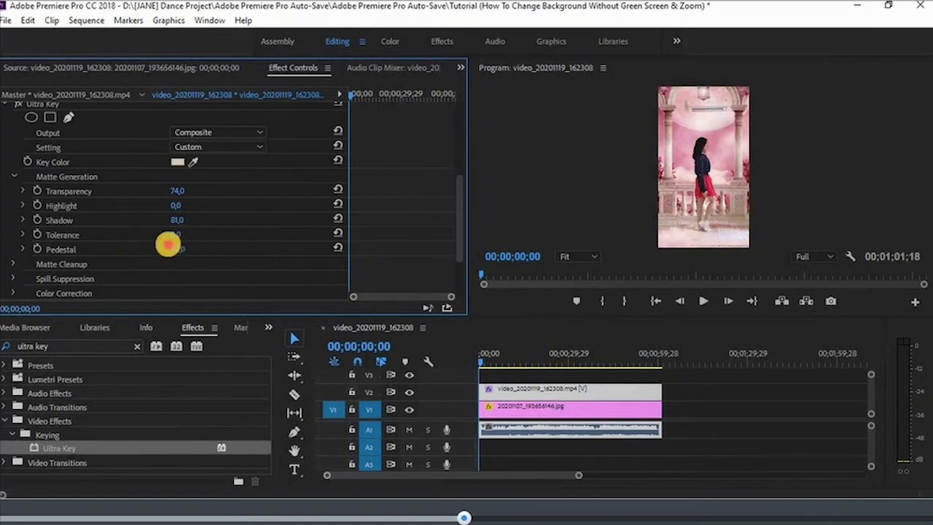
mouse_move(175, 241)
left_mouse_down()
mouse_move(243, 236)
mouse_move(167, 235)
left_mouse_up()
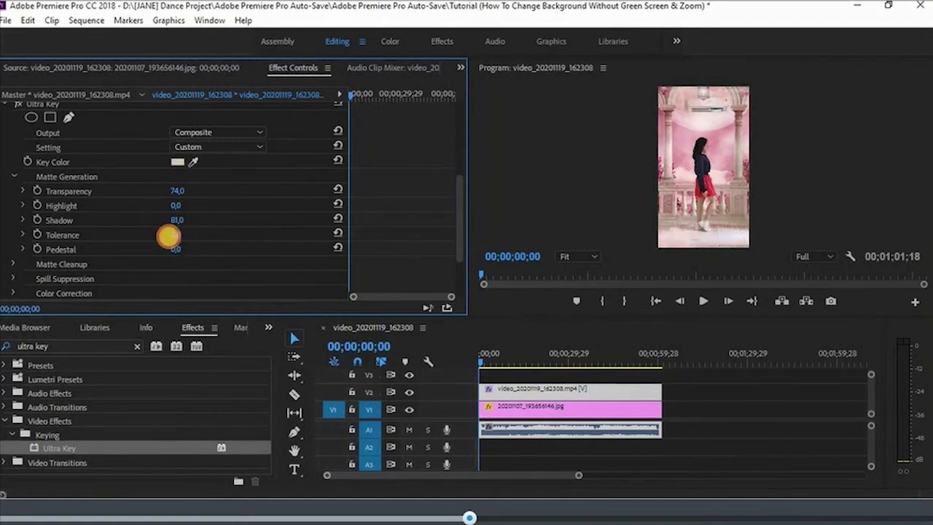
left_click_drag(234, 232, 257, 230)
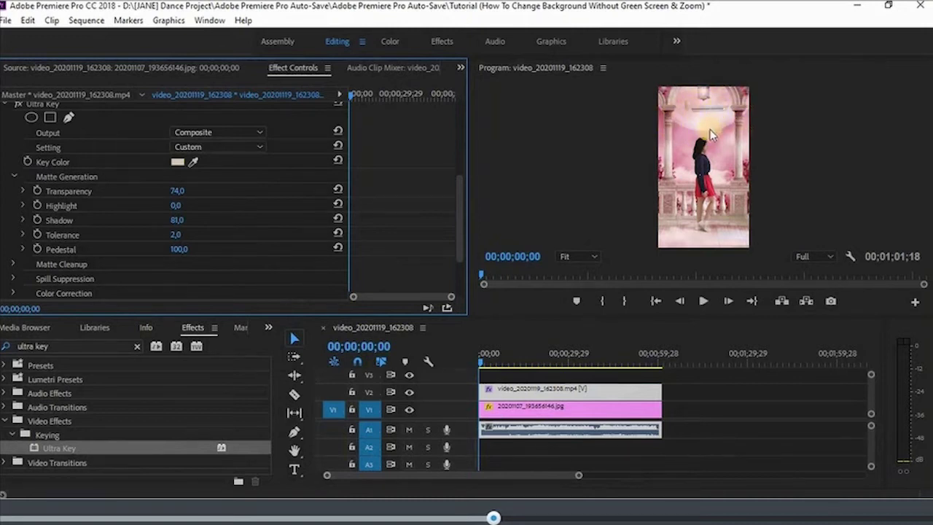
Search the effects for "crop" and apply the Crop effect to the dance video clip on track V2
left_click(135, 345)
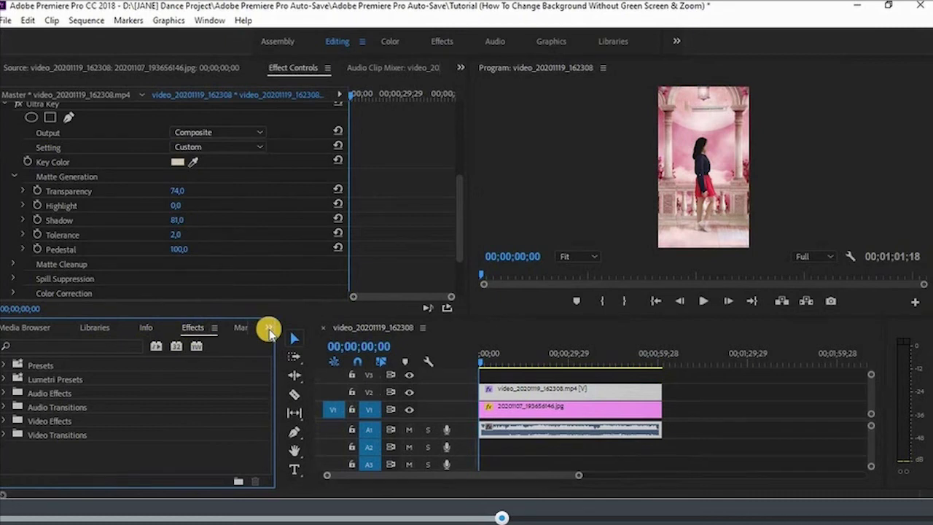
left_click(107, 342)
type("c")
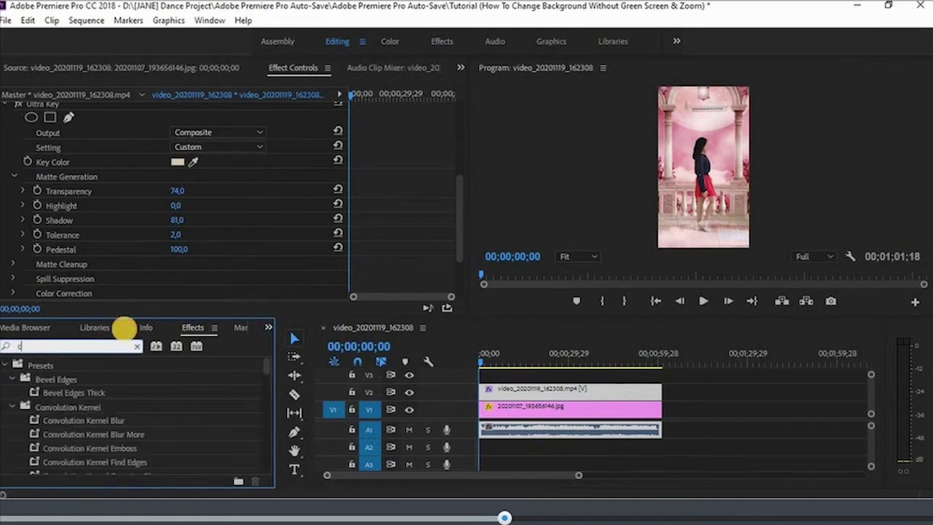
type("rop")
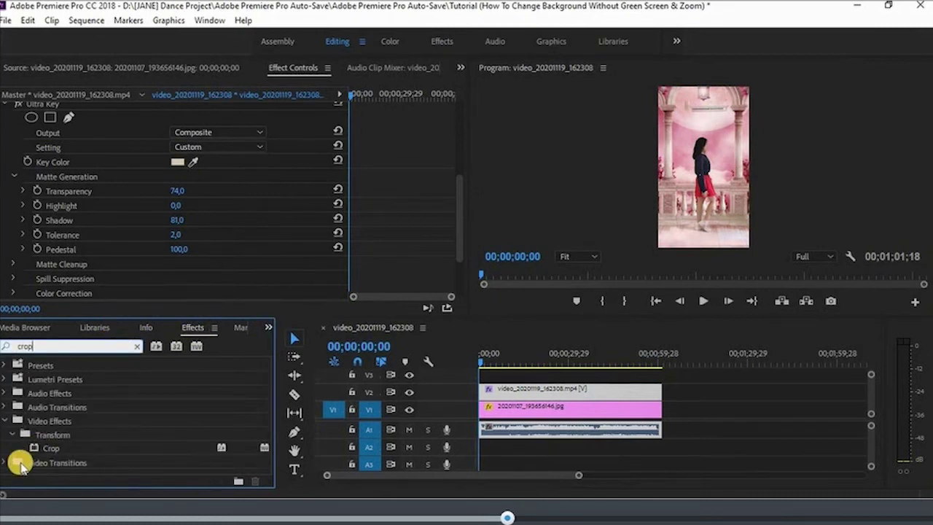
left_click_drag(50, 450, 532, 390)
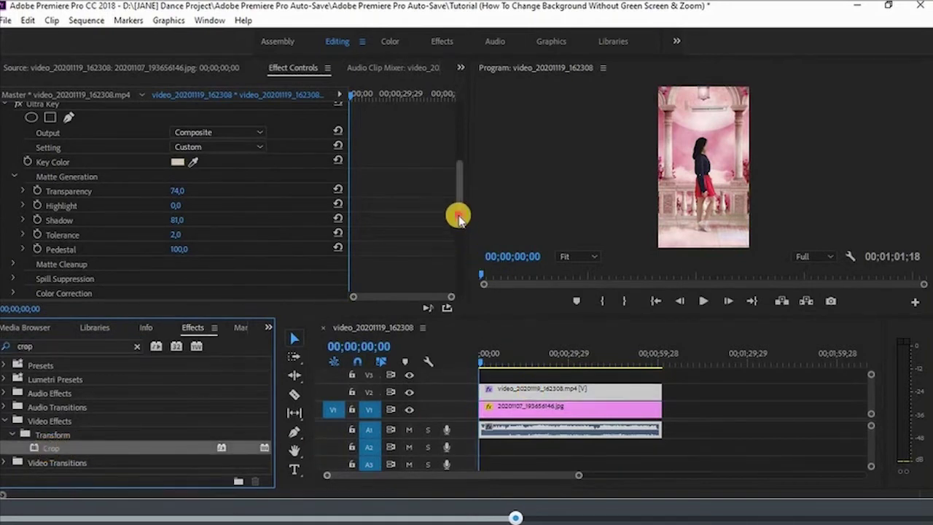
Crop 19% off the top of the dance video clip to remove the air conditioner
left_click_drag(462, 224, 461, 263)
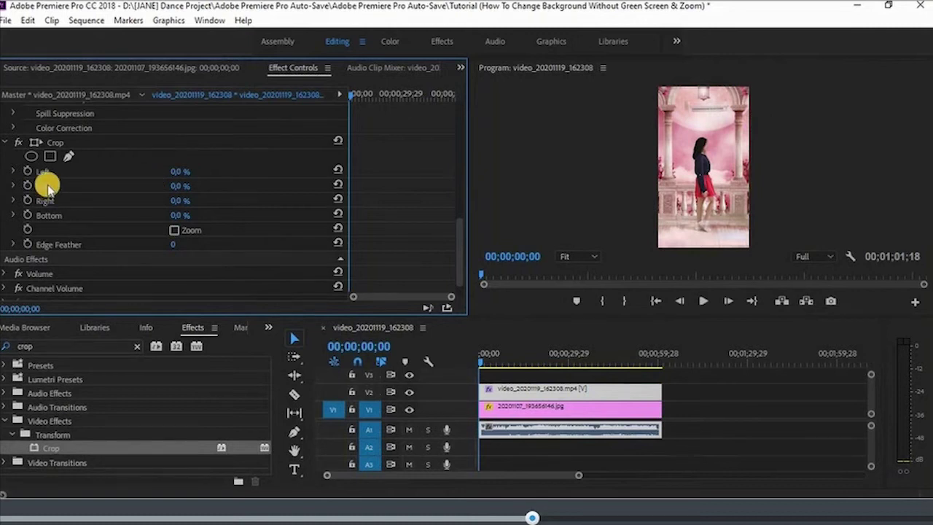
left_click(178, 183)
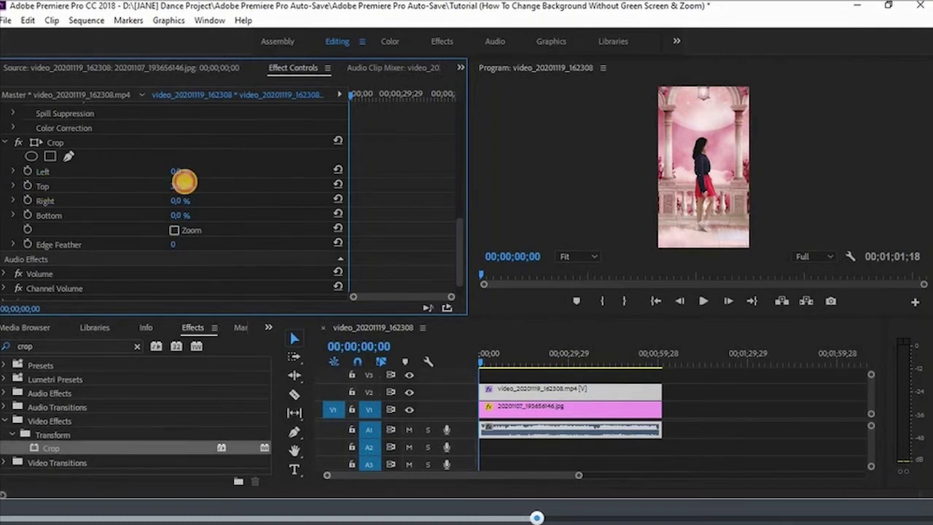
mouse_move(184, 181)
left_mouse_down()
mouse_move(151, 178)
mouse_move(197, 183)
left_mouse_up()
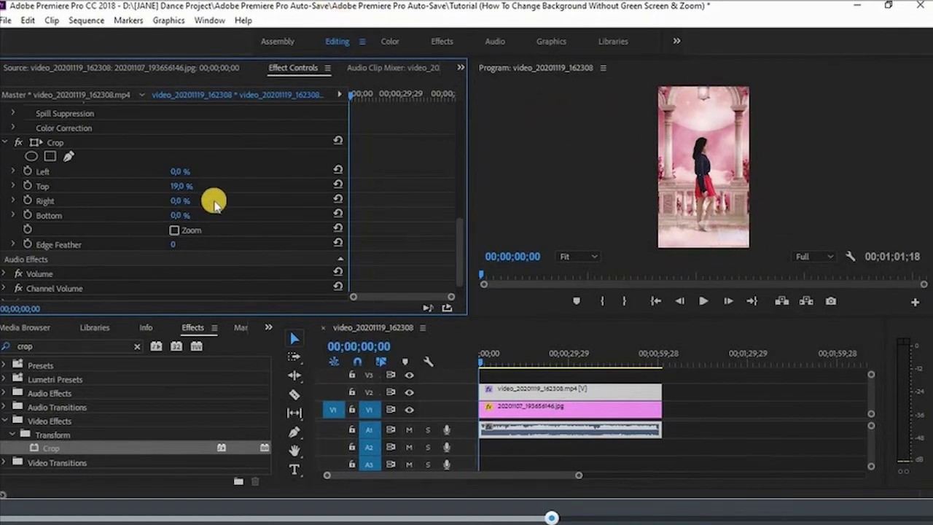
Play the sequence from the start to preview the dancer against the pink background
left_click_drag(459, 219, 459, 115)
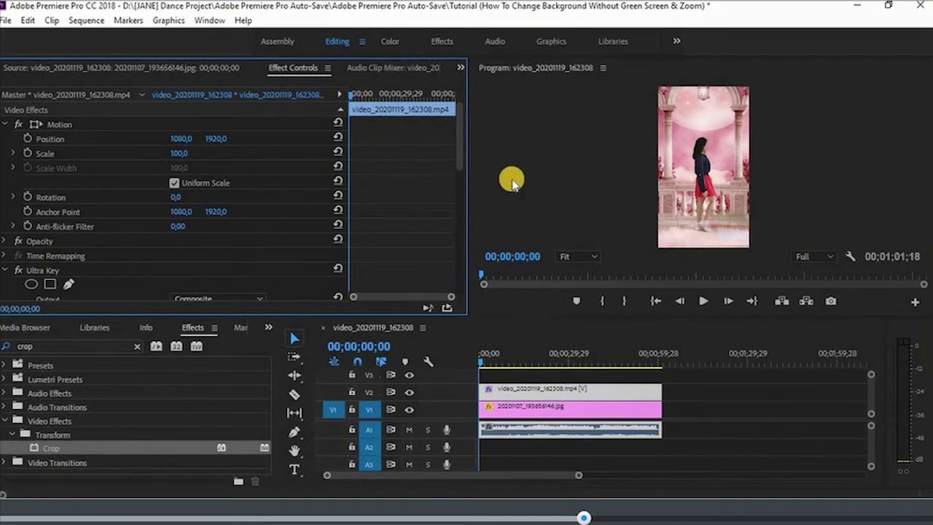
left_click(702, 302)
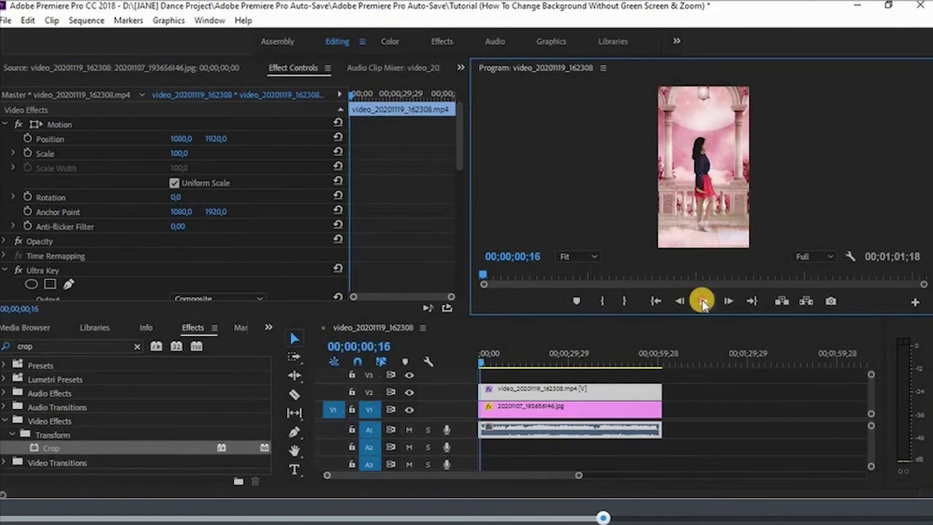
Stop the preview and return the playhead to the start of the dance clip at 00;00;00;00
left_click(702, 302)
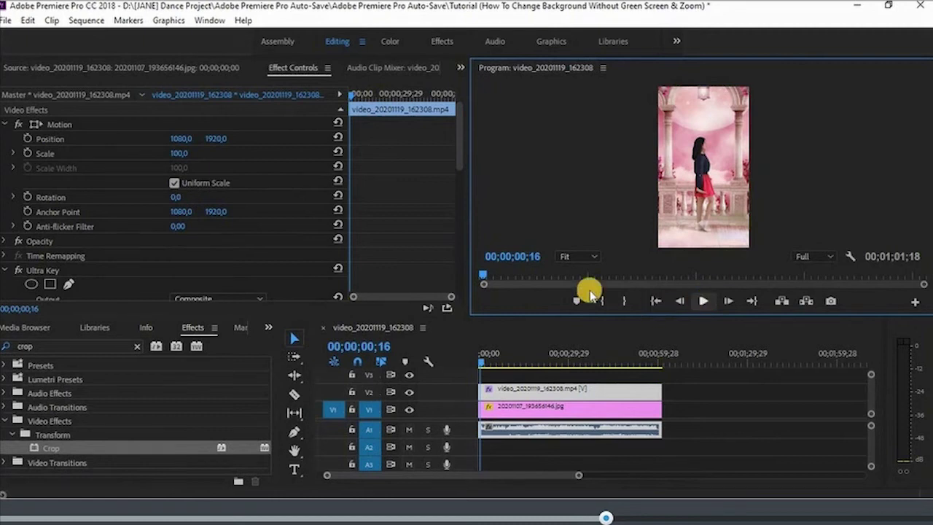
left_click_drag(503, 280, 487, 247)
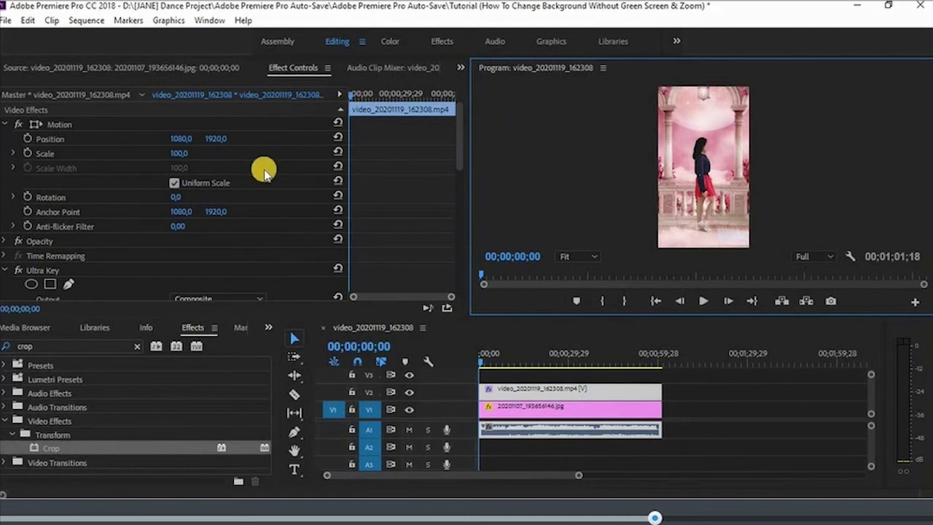
scroll(264, 191, "down", 2)
scroll(265, 202, "up", 2)
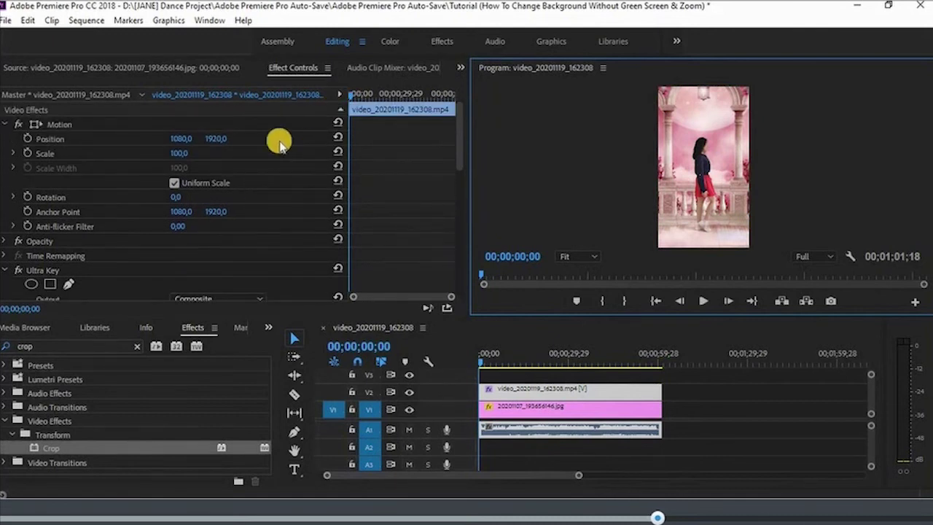
left_click(50, 139)
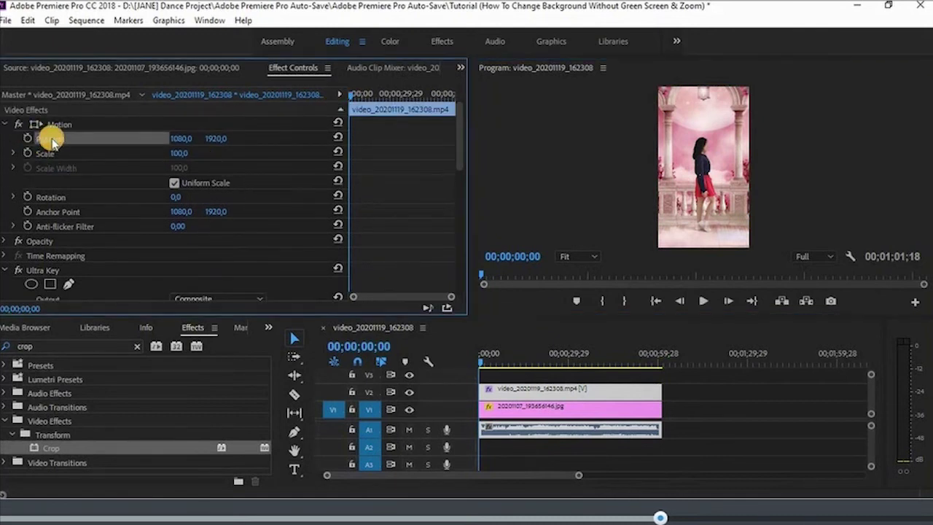
left_click(353, 96)
left_click(592, 393)
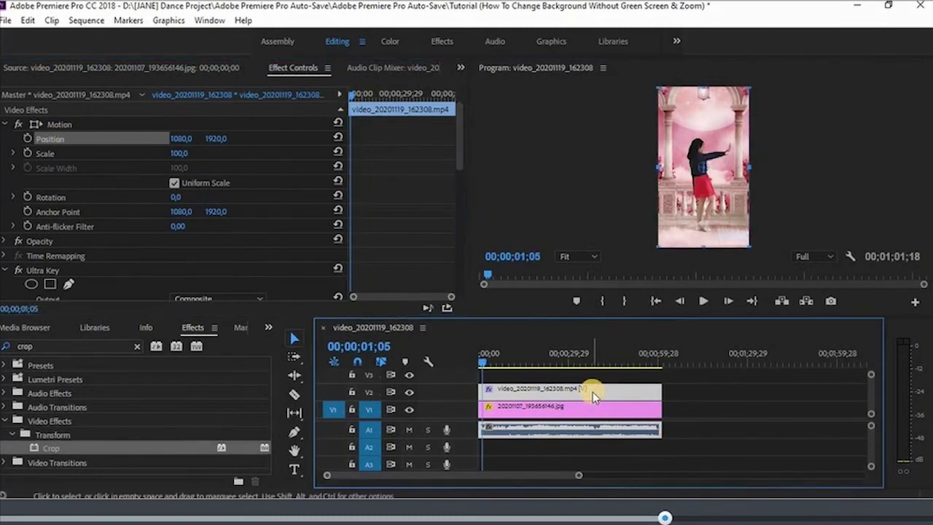
left_click_drag(353, 96, 332, 97)
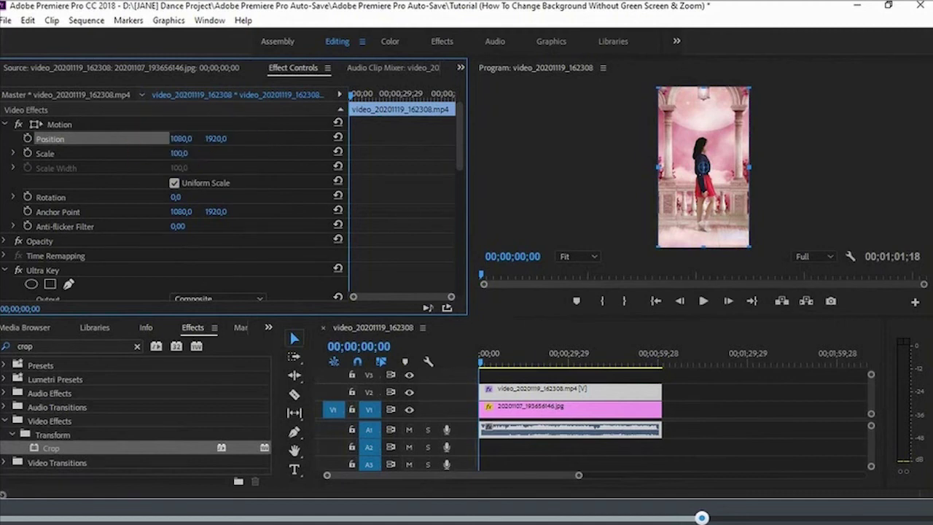
Try shifting the dance clip horizontally and vertically with Motion Position, resetting Position after each trial
left_click(186, 143)
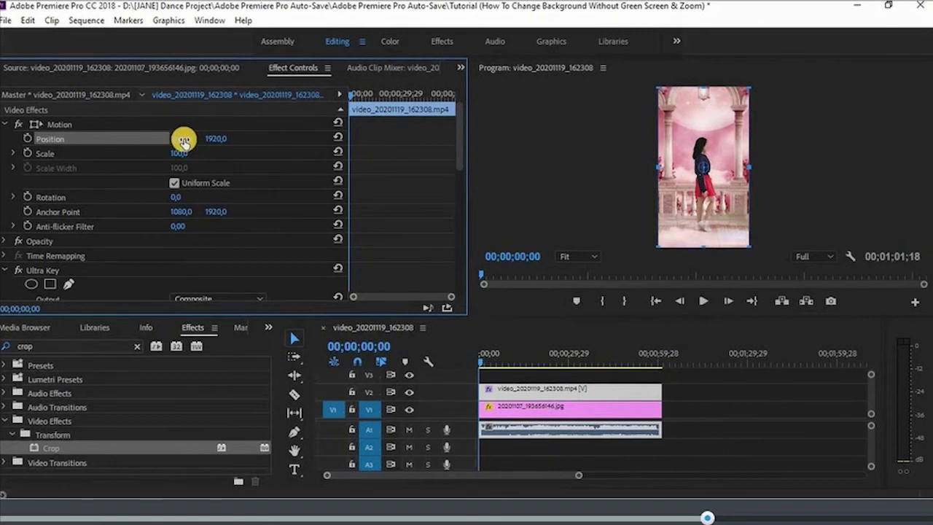
left_click_drag(185, 140, 164, 134)
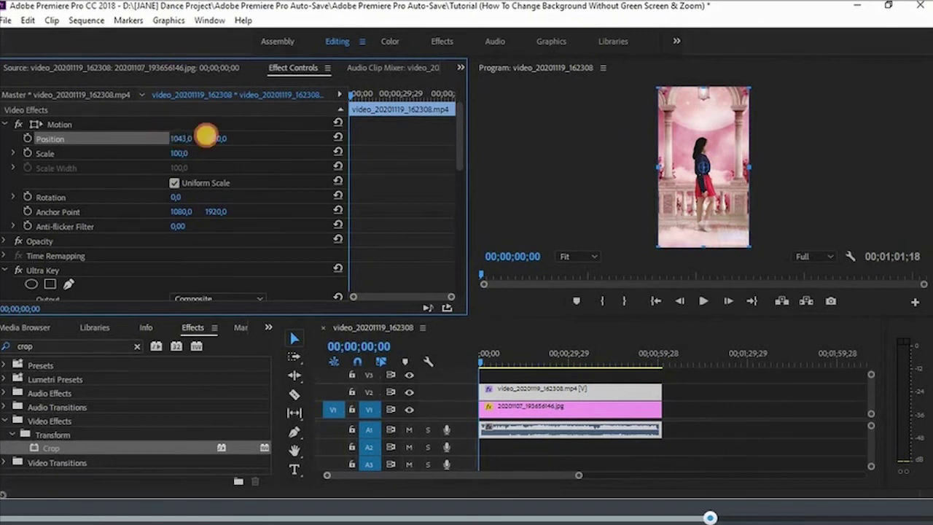
left_click_drag(246, 129, 360, 119)
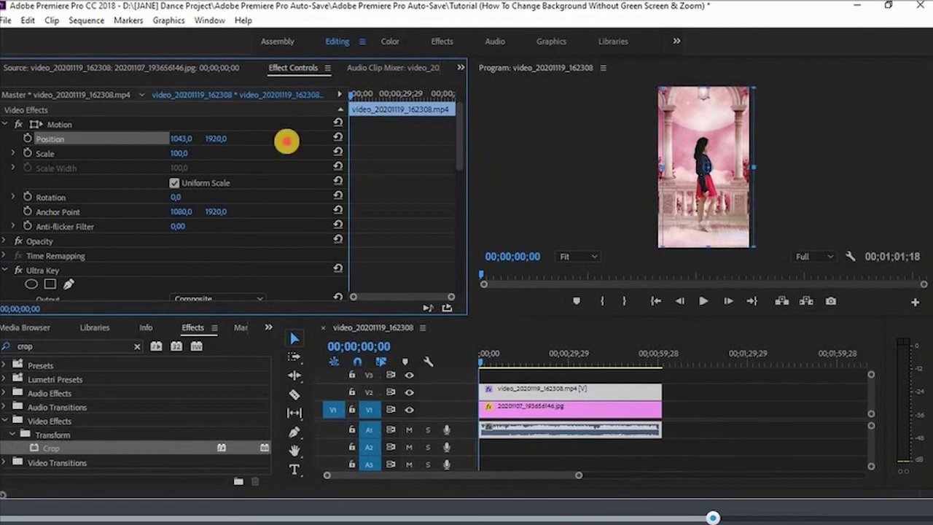
left_click_drag(185, 162, 287, 164)
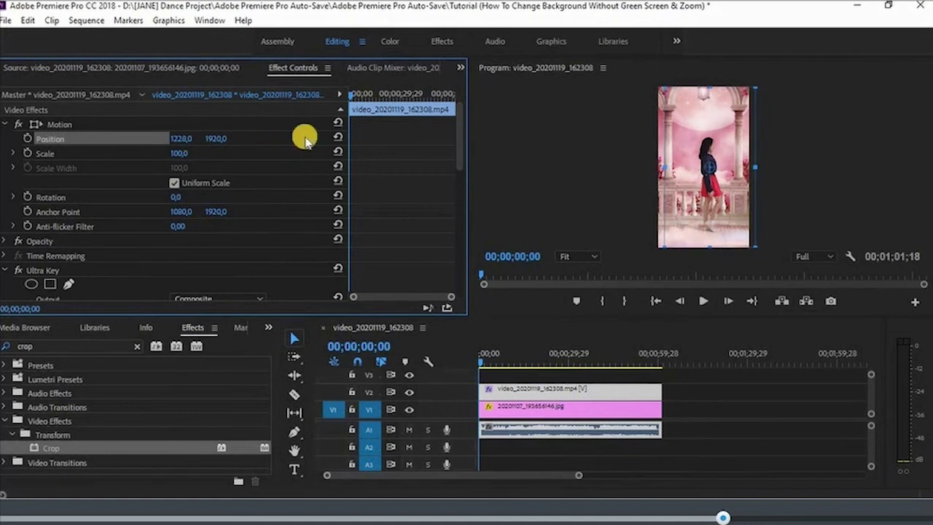
left_click(337, 140)
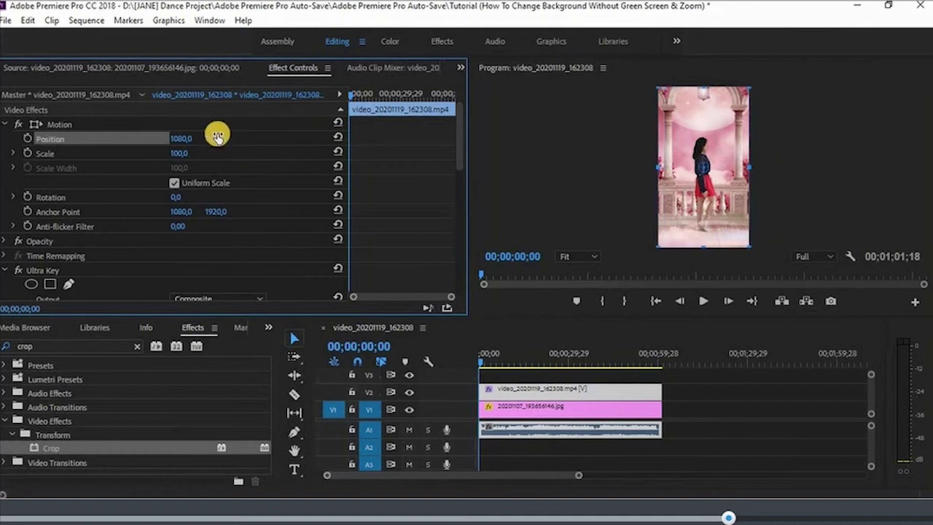
left_click_drag(219, 138, 306, 134)
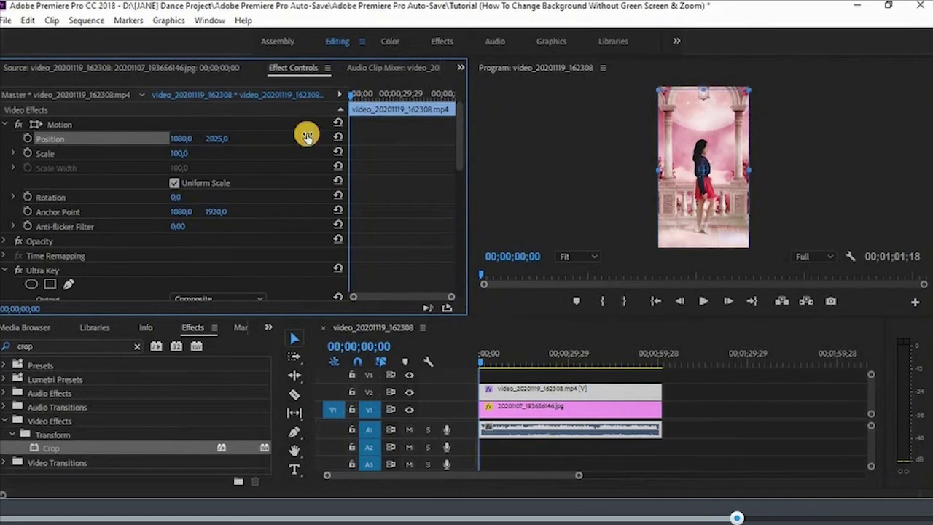
left_click(336, 133)
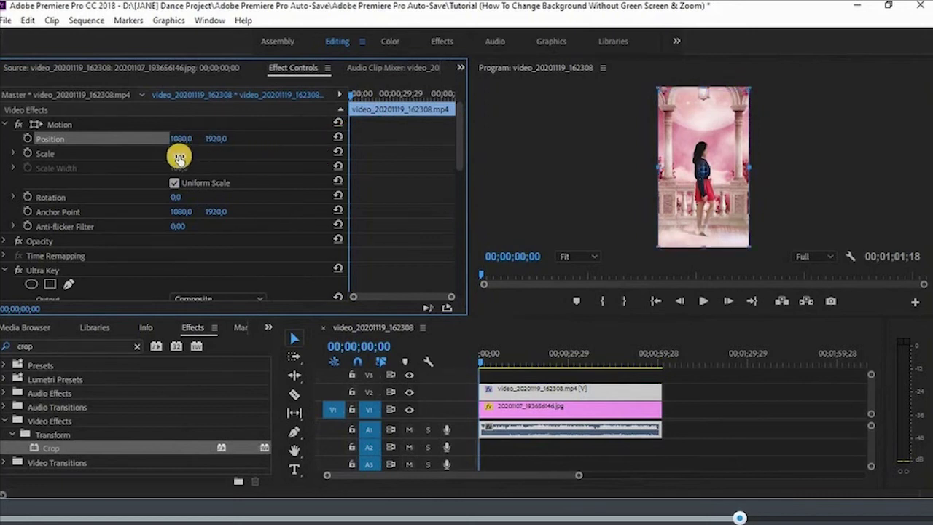
Set the dance clip's Scale to 133 and turn on Scale and Position keyframing at the clip's start
mouse_move(179, 155)
left_mouse_down()
mouse_move(202, 155)
mouse_move(188, 151)
left_mouse_up()
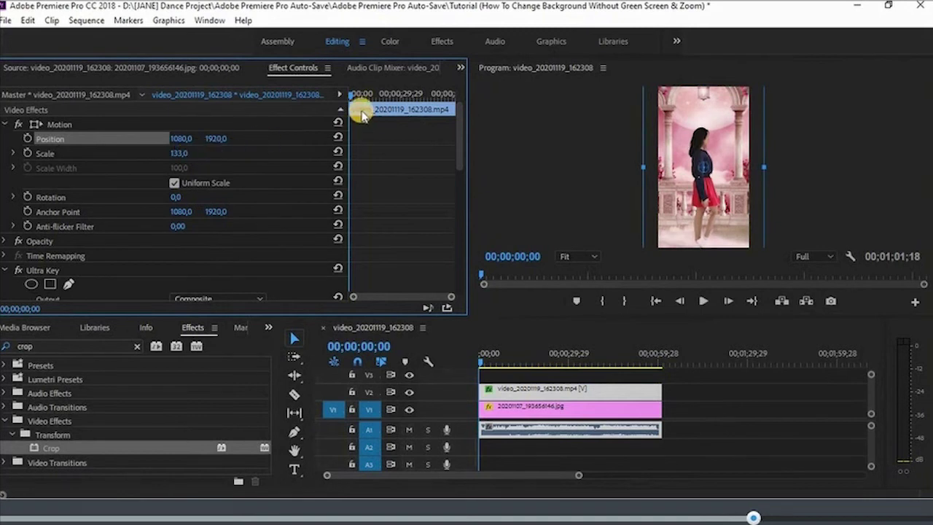
left_click(29, 153)
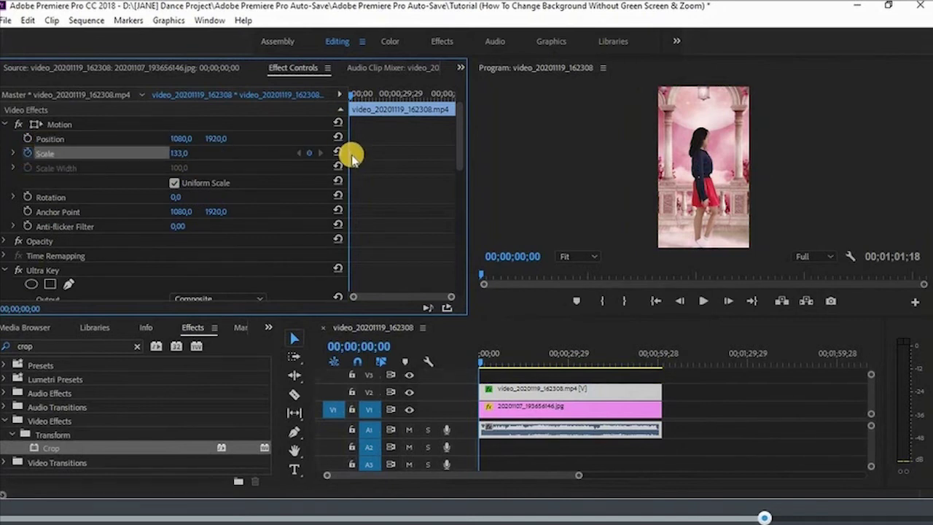
left_click(27, 138)
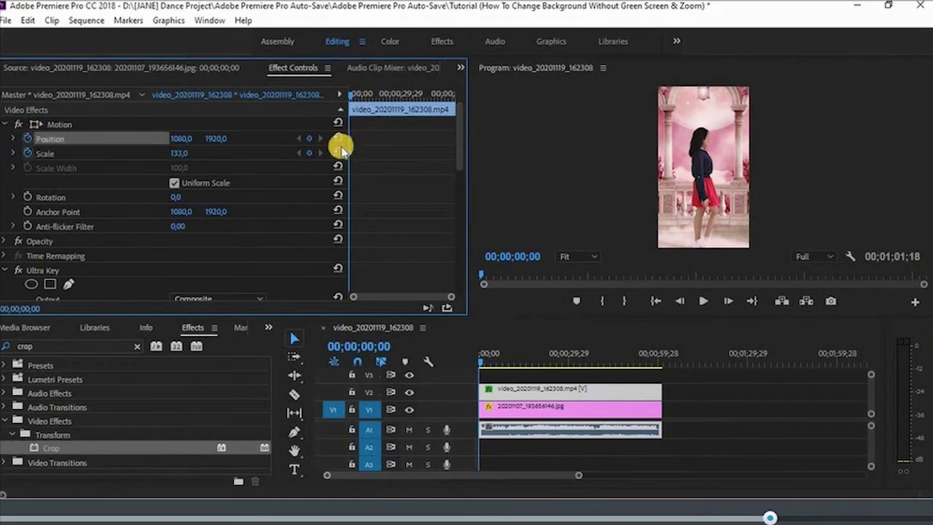
At 00;00;04;23, keyframe the dance clip's Scale at 147 and add a Position keyframe
left_click(355, 95)
mouse_move(355, 95)
left_mouse_down()
mouse_move(425, 108)
mouse_move(358, 103)
left_mouse_up()
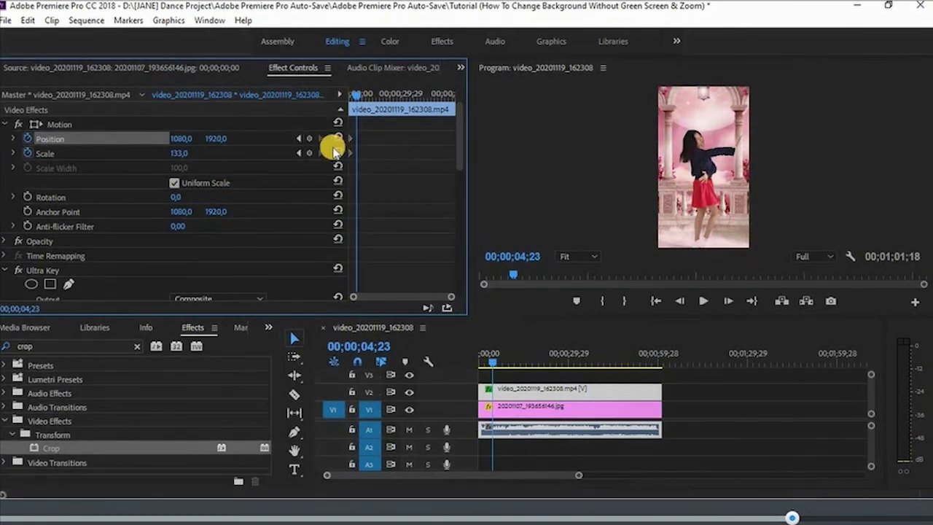
left_click_drag(179, 152, 189, 152)
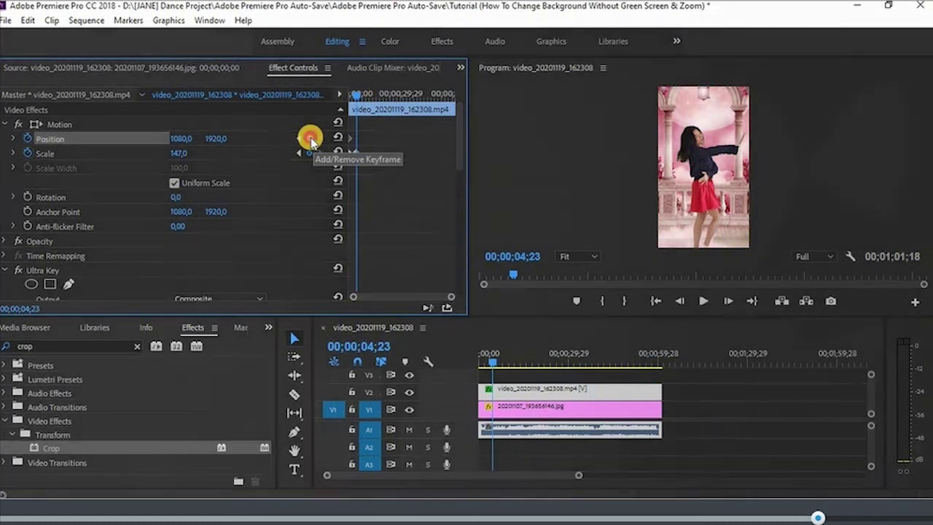
left_click(309, 139)
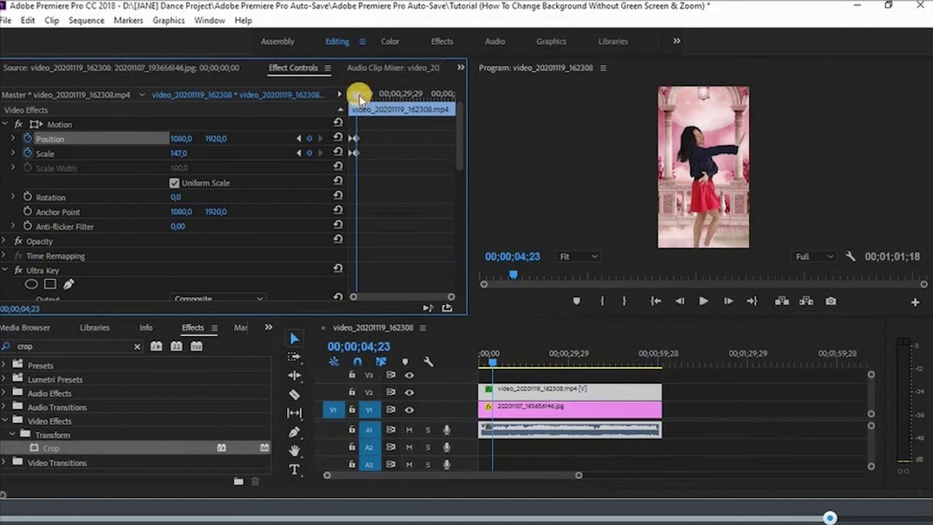
At 00;00;17;06, keyframe the dance clip's Scale at 120 and add a Position keyframe
mouse_move(361, 95)
left_mouse_down()
mouse_move(451, 99)
mouse_move(366, 97)
left_mouse_up()
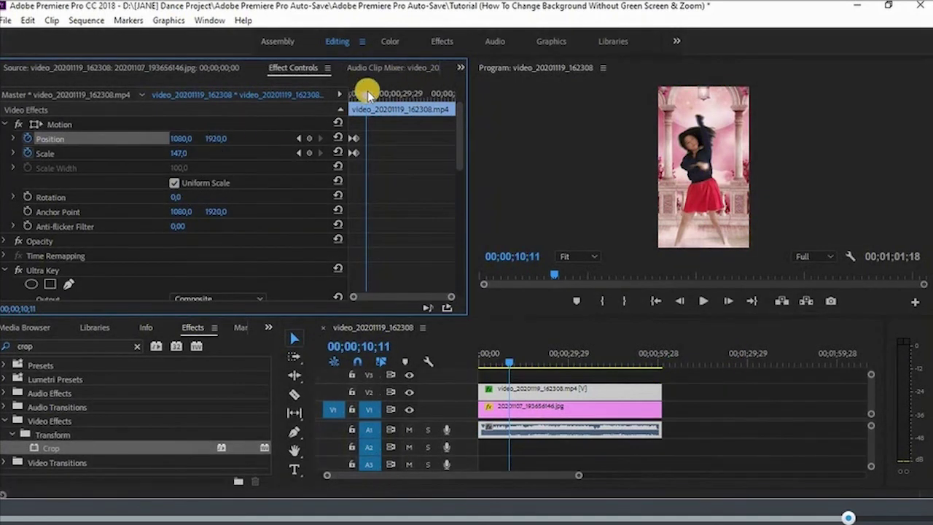
mouse_move(364, 95)
left_mouse_down()
mouse_move(394, 102)
mouse_move(371, 102)
mouse_move(379, 102)
left_mouse_up()
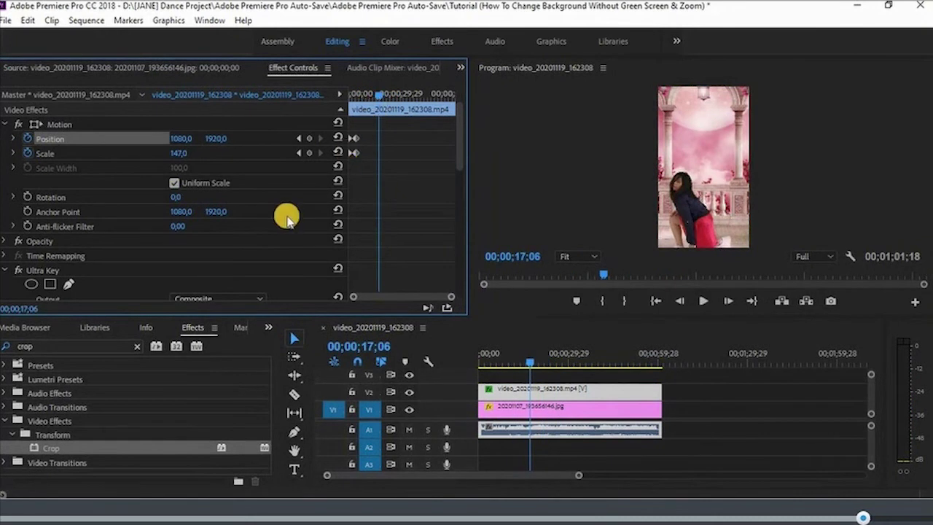
left_click(179, 151)
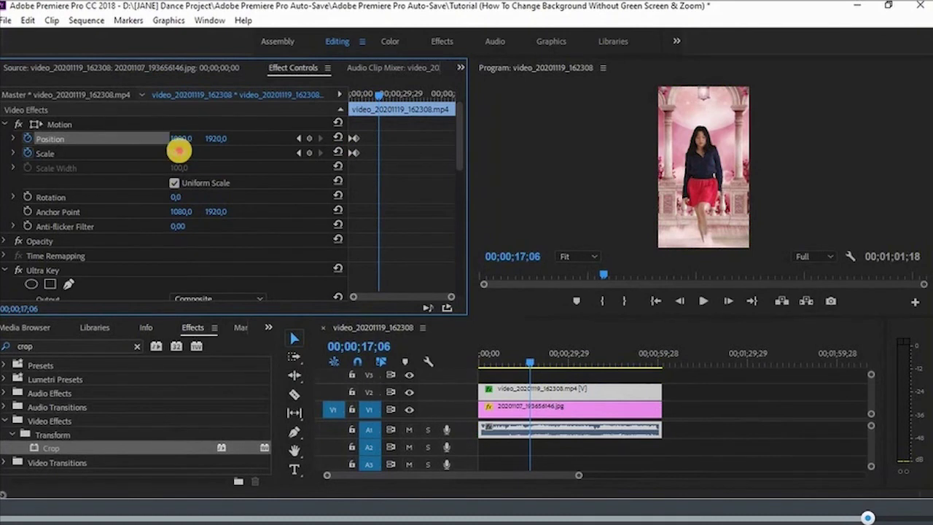
left_click_drag(179, 150, 163, 147)
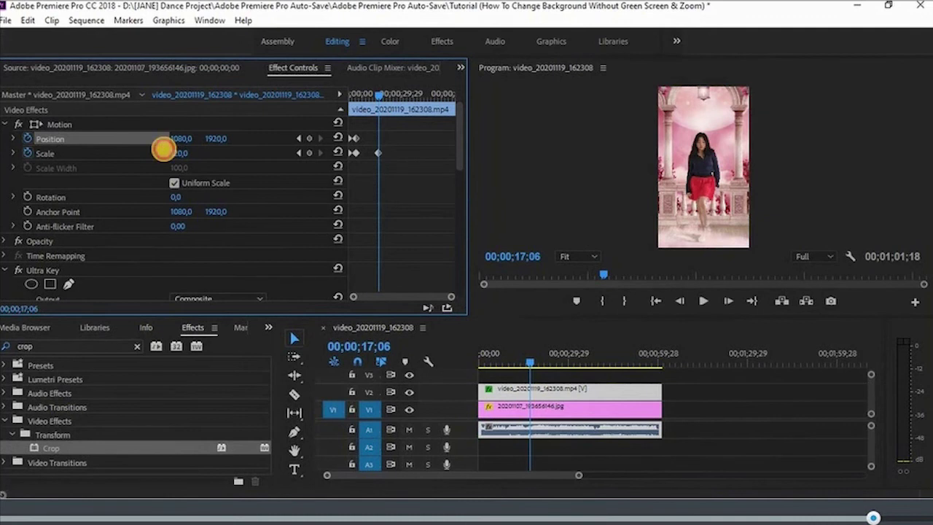
left_click(307, 142)
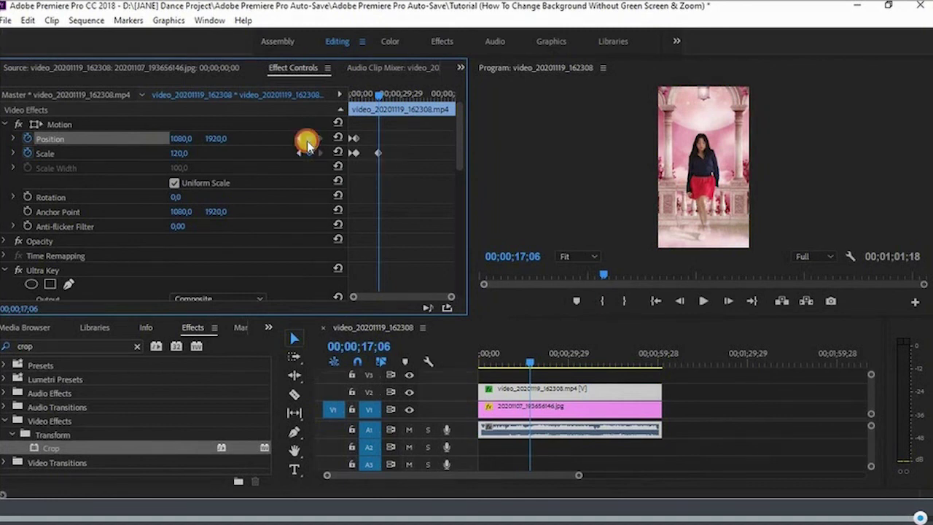